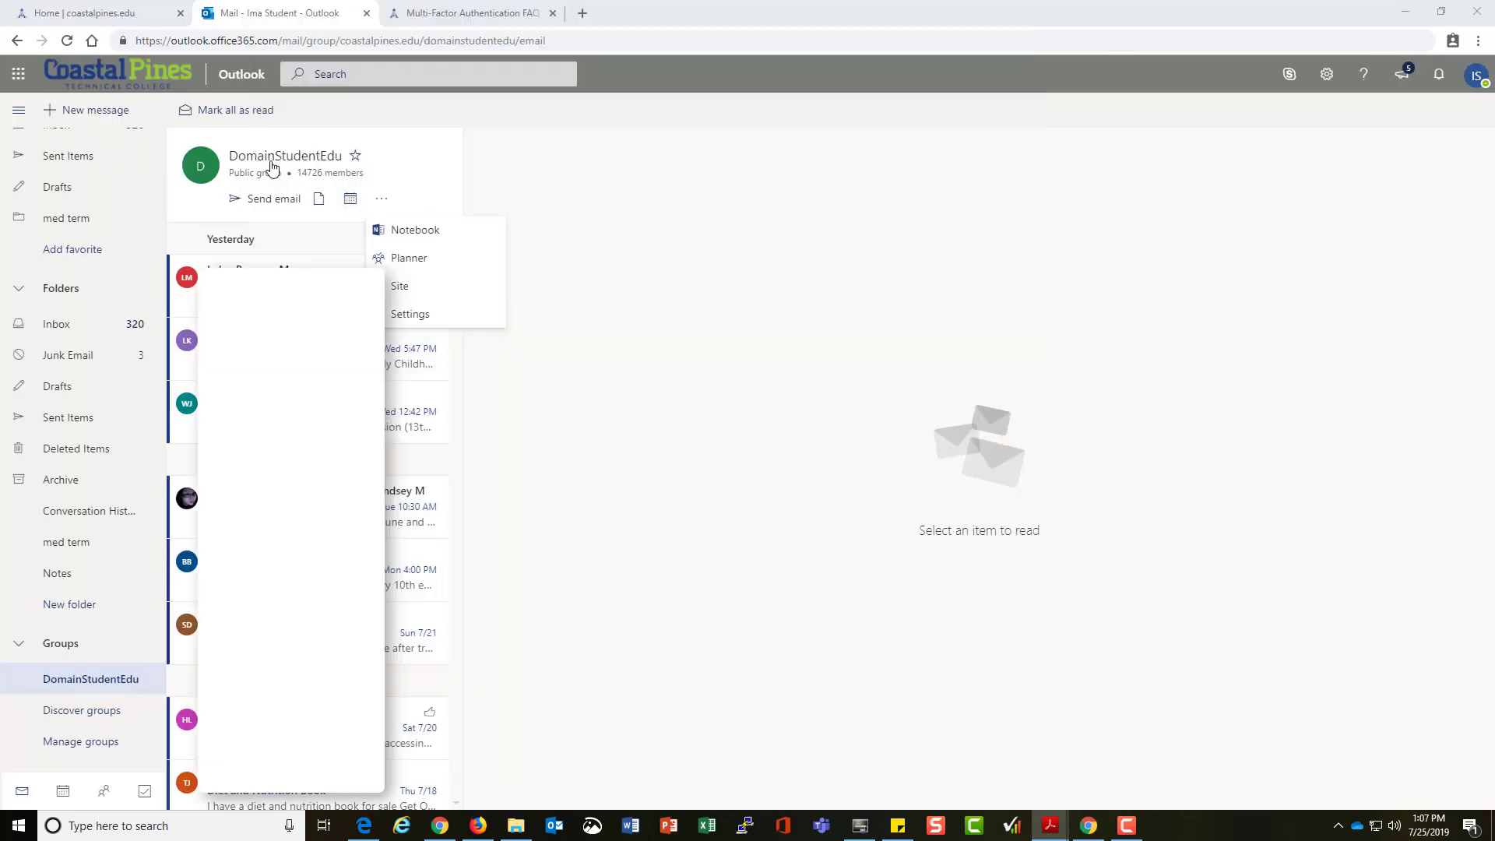
Turn off a setting on the DomainStudentEdu group's settings card
click(272, 168)
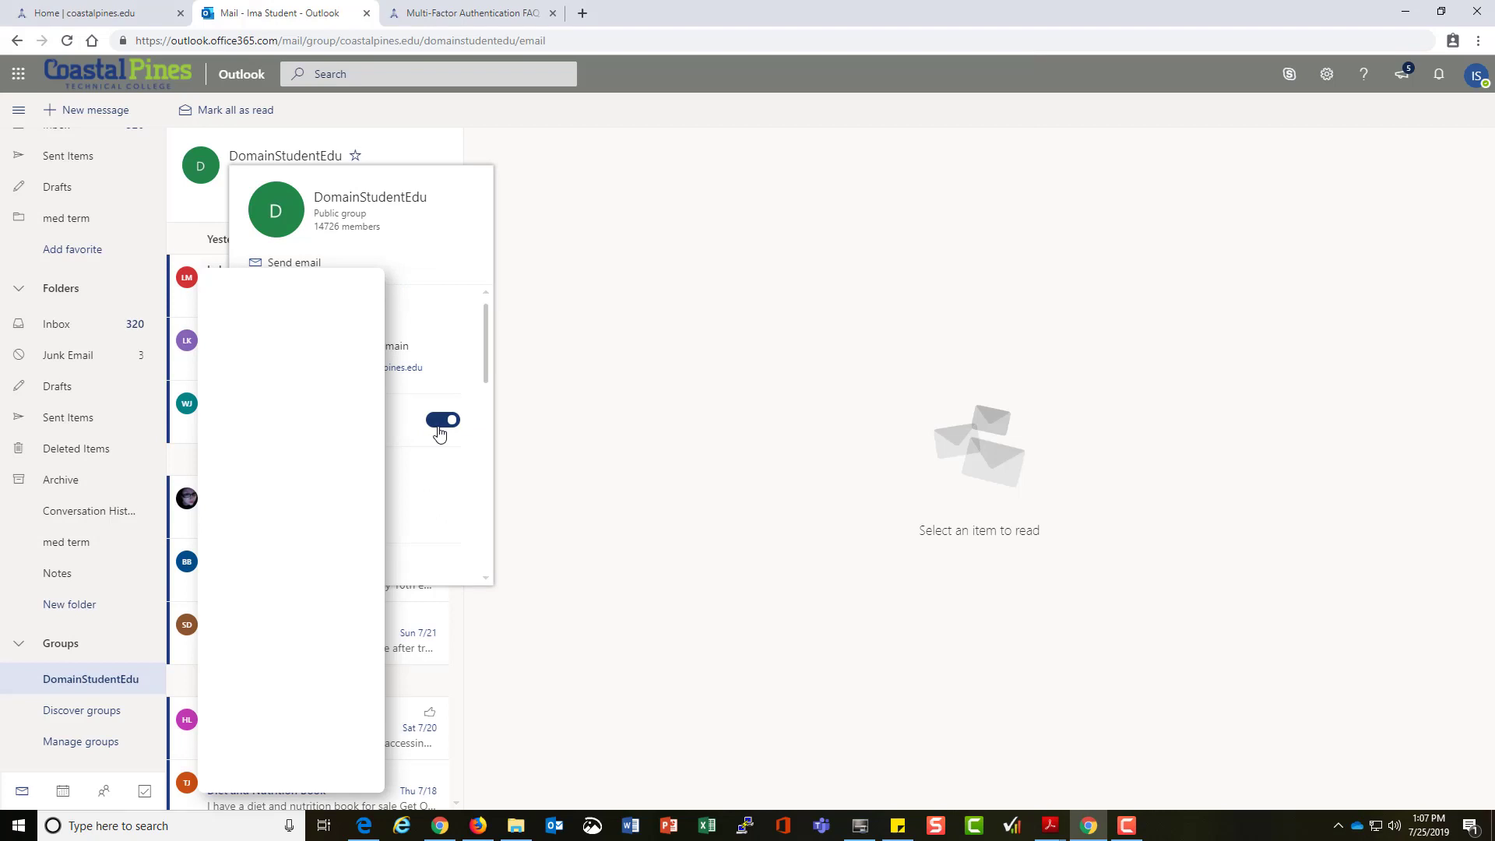
click(437, 424)
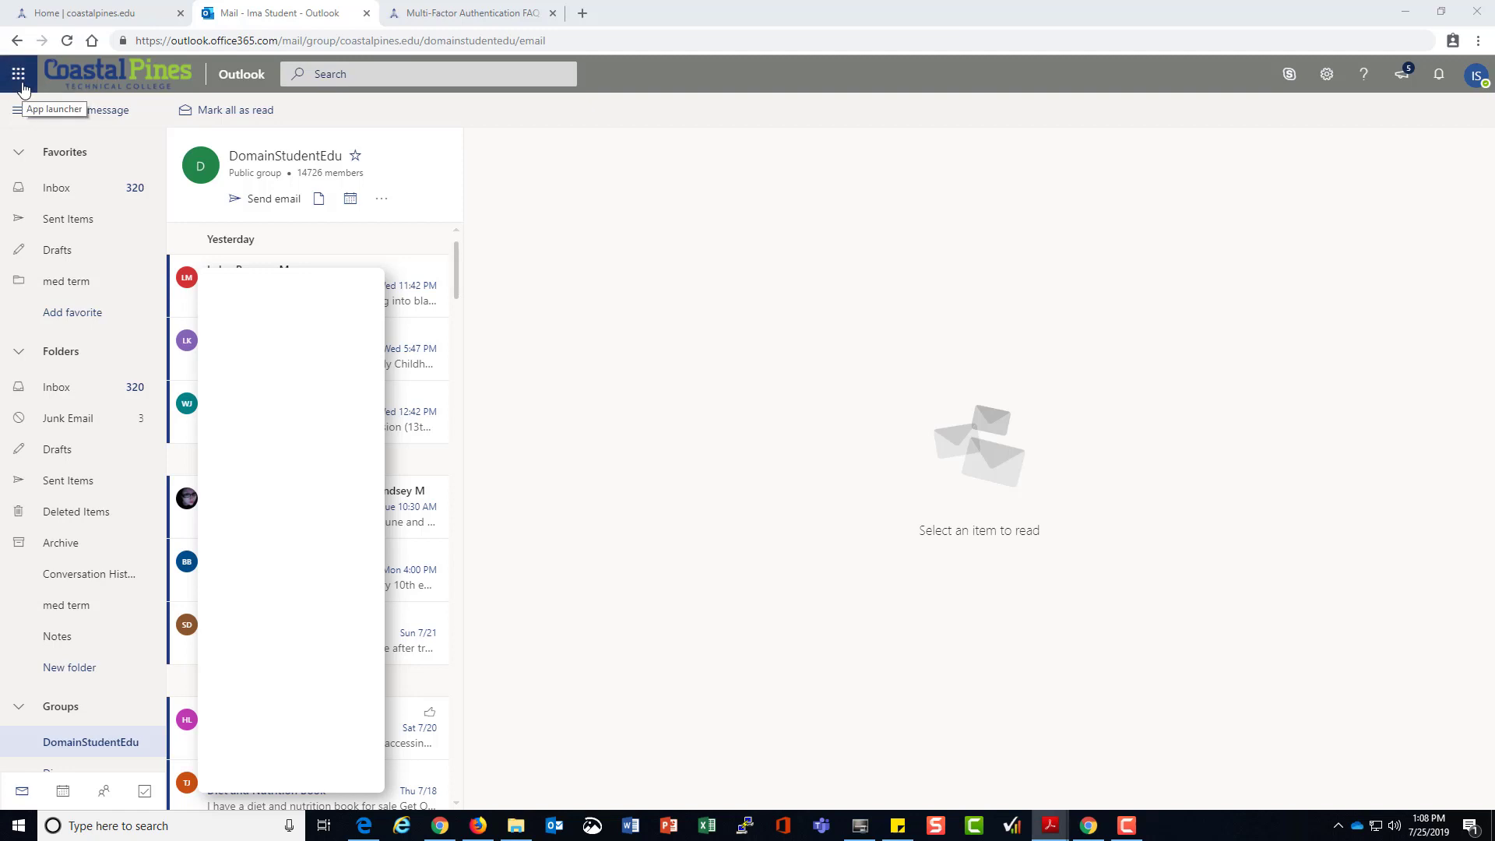
Show the Office 365 app list from the waffle, then dismiss it
click(19, 74)
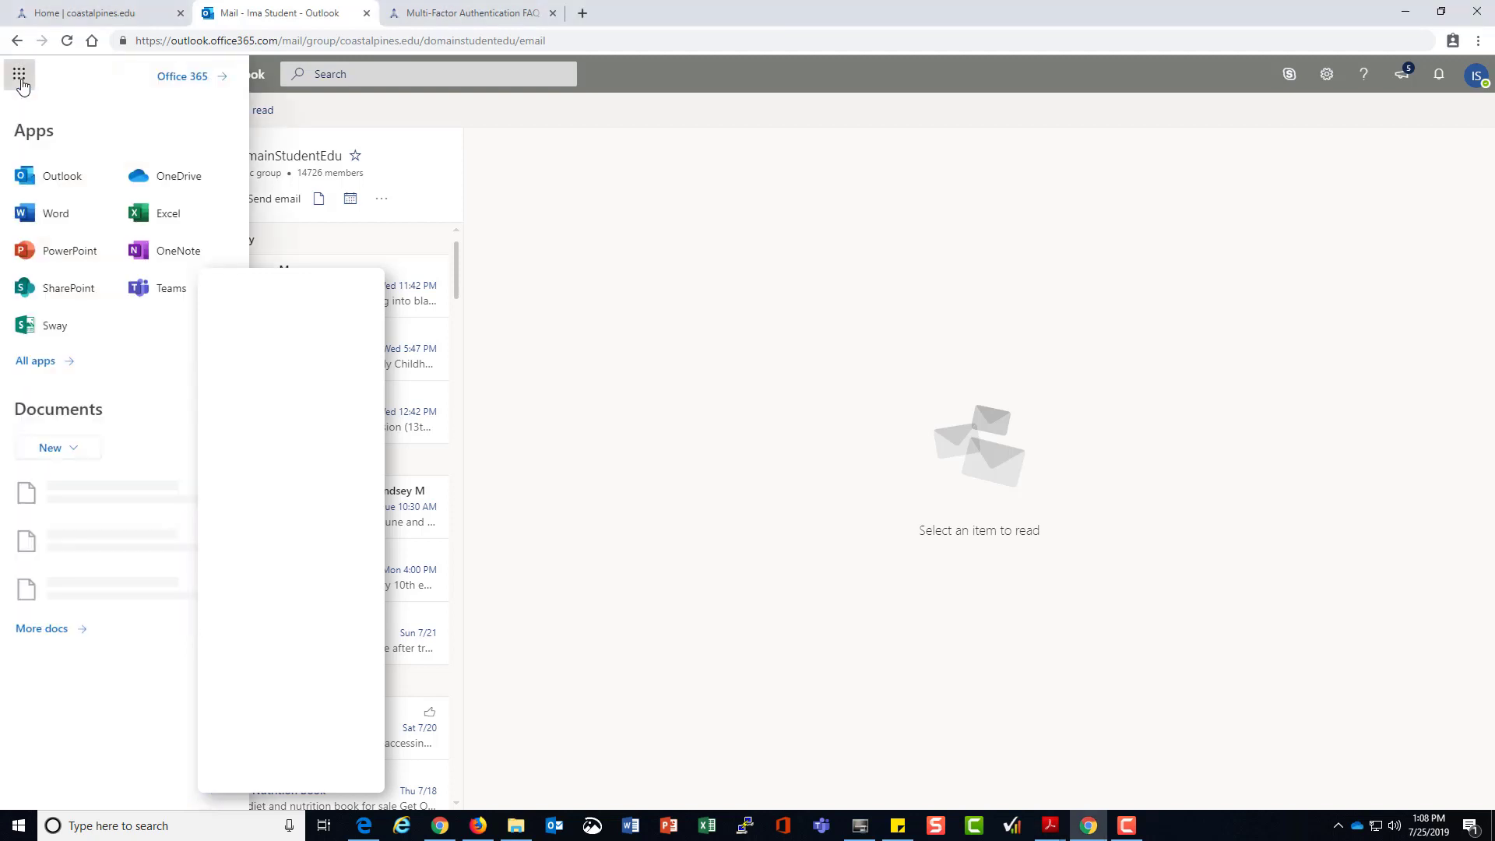
click(21, 81)
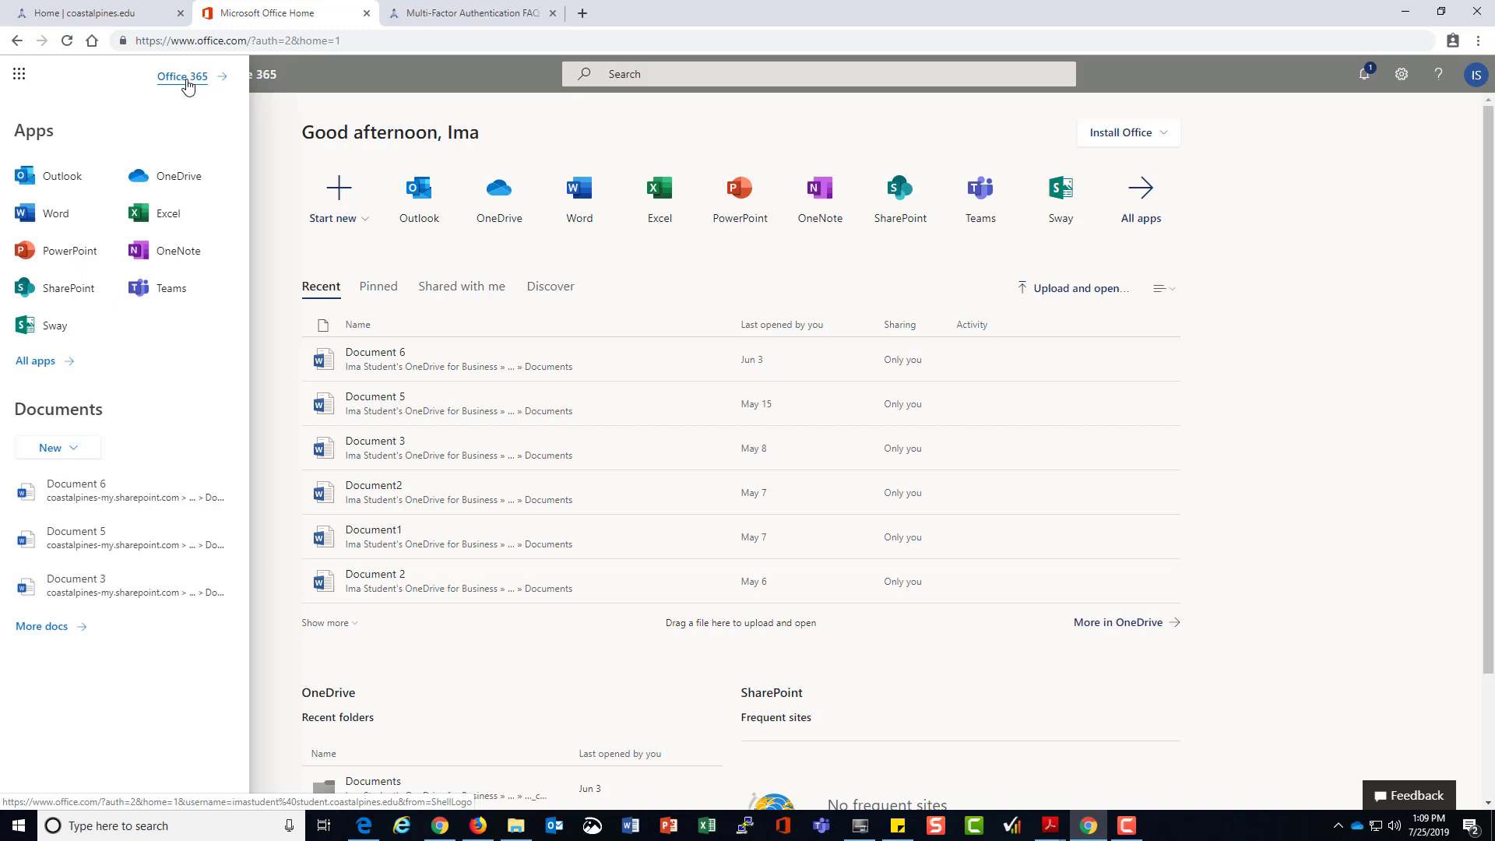
Open Office 365 home in a new tab, review the Office install options, then open the synced OneDrive folder
click(185, 78)
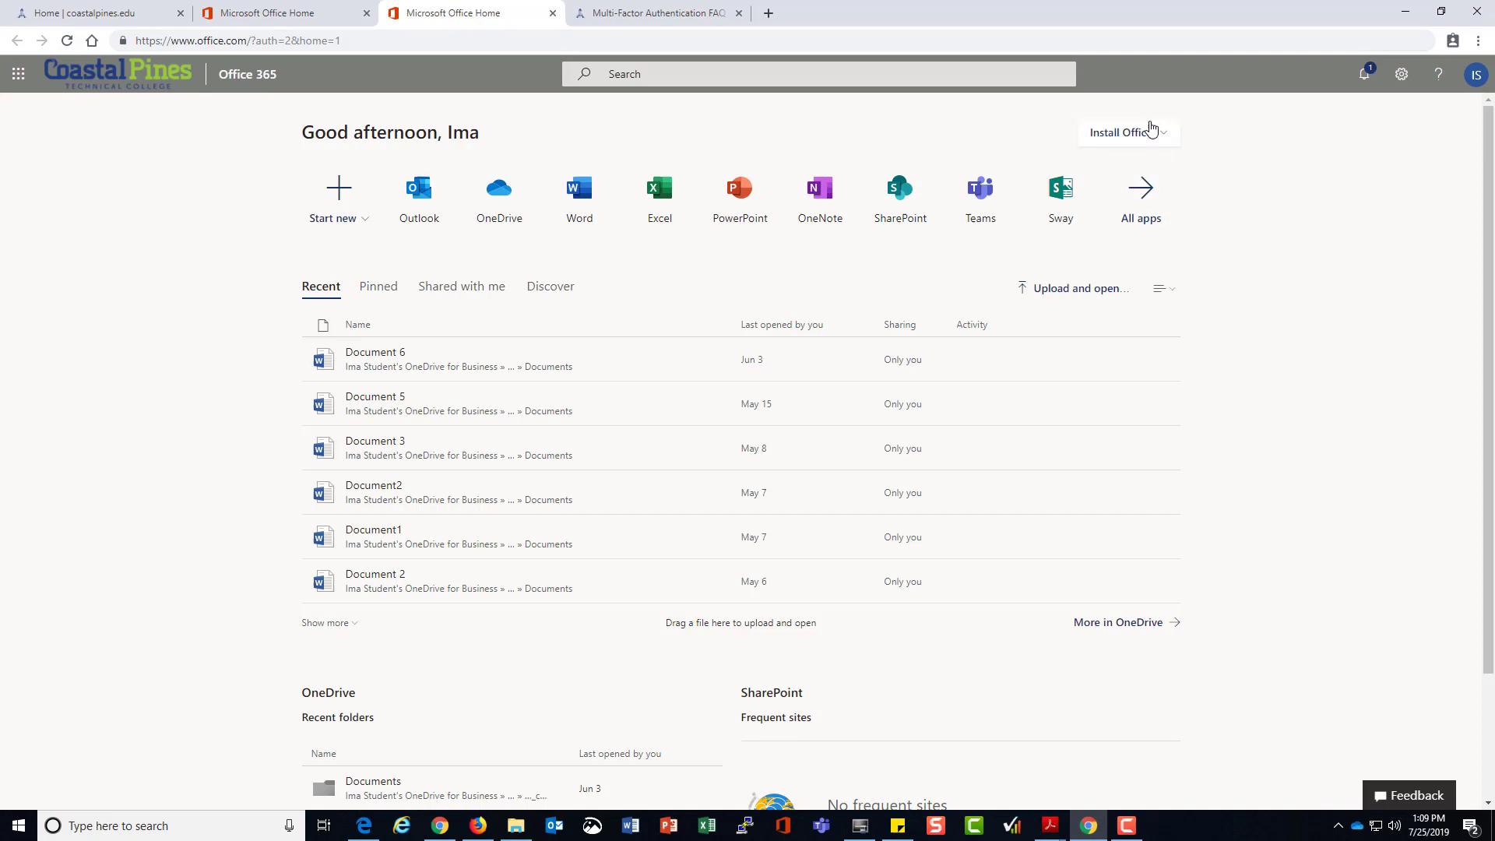
click(1162, 137)
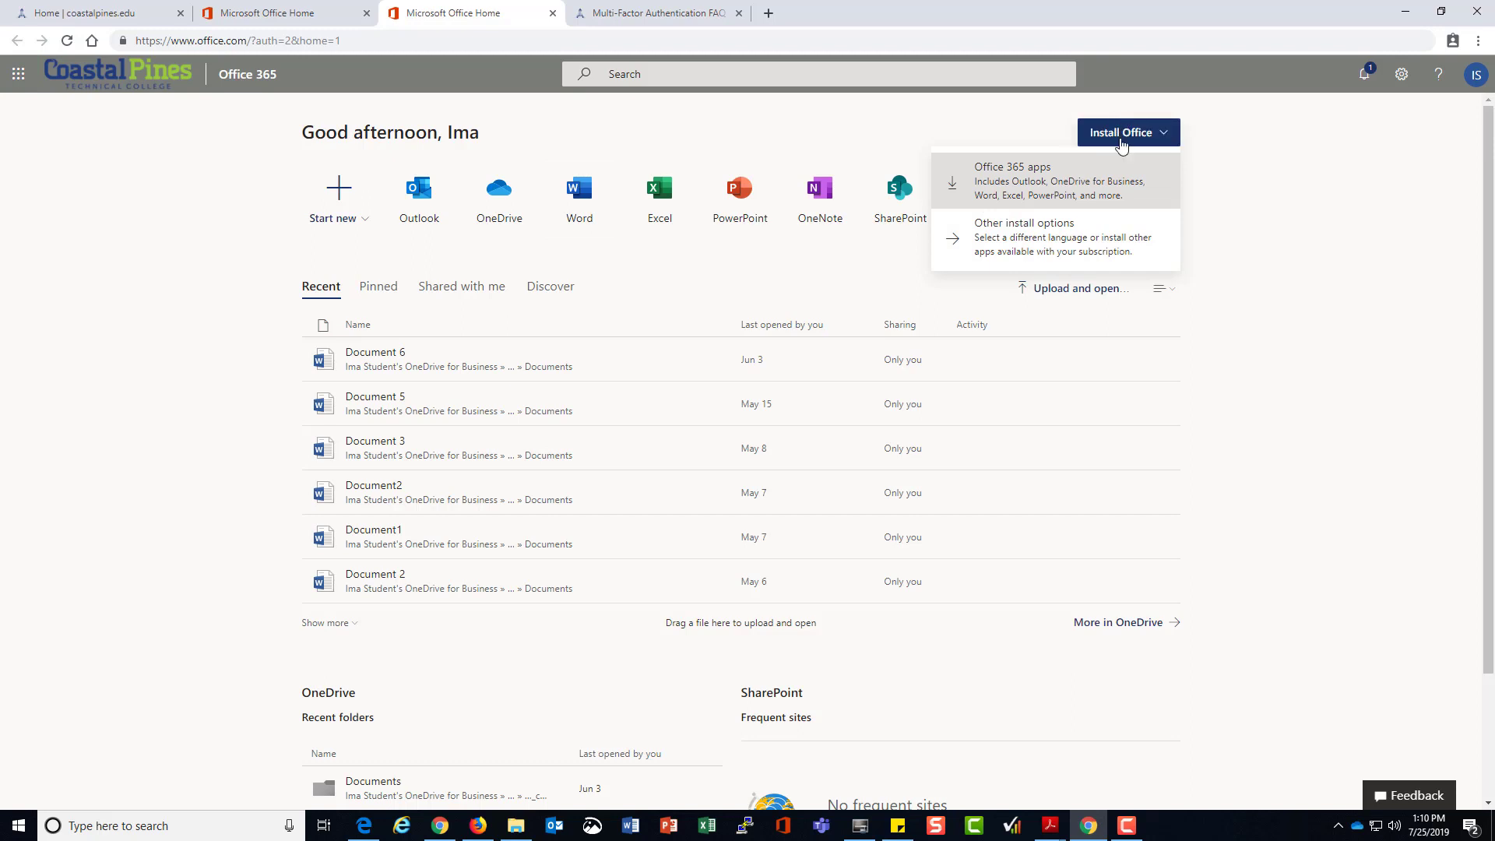
click(1286, 190)
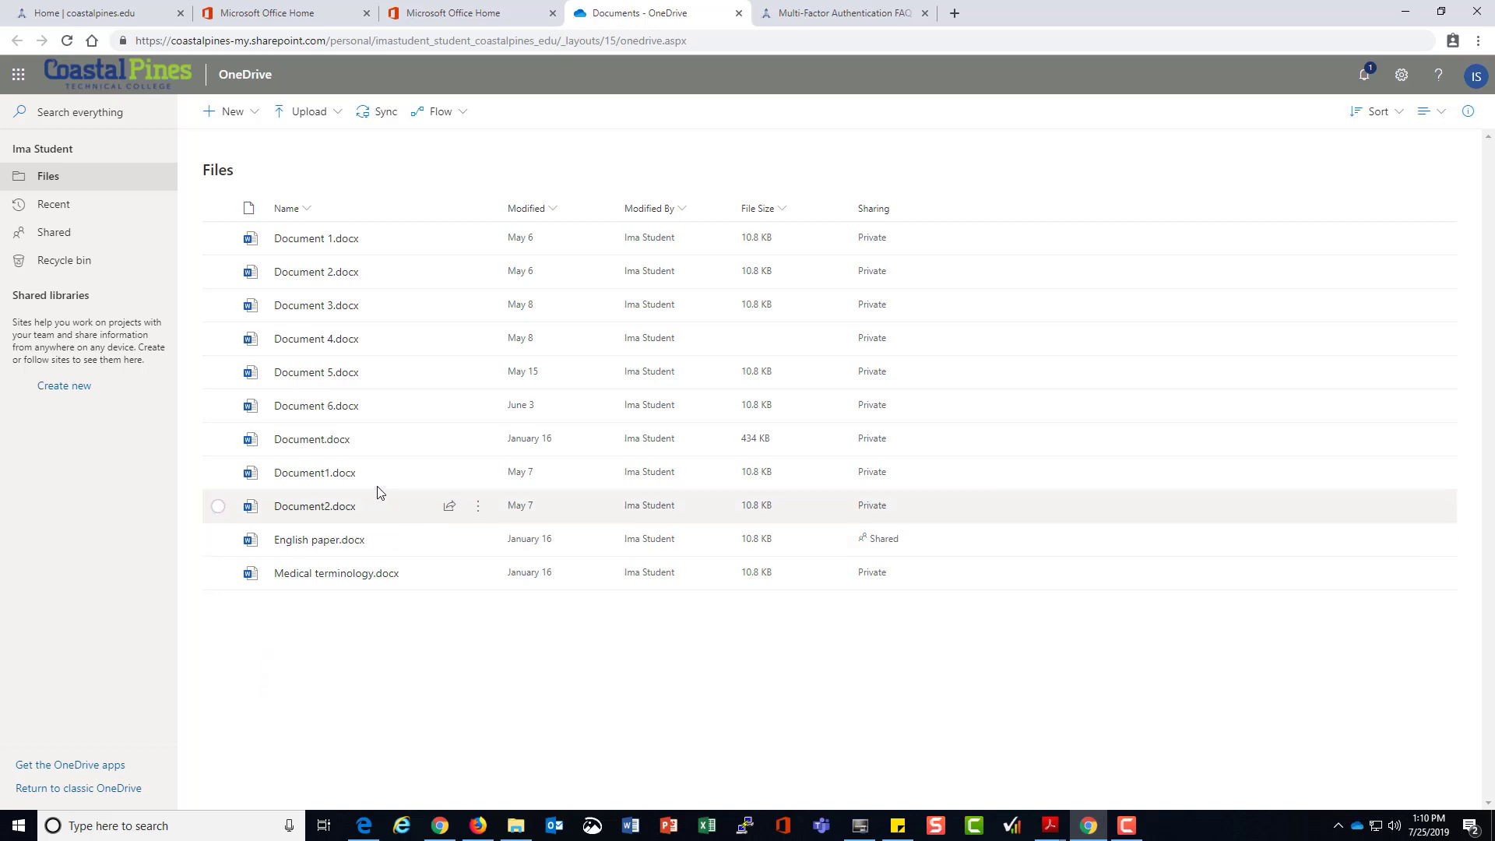
click(516, 826)
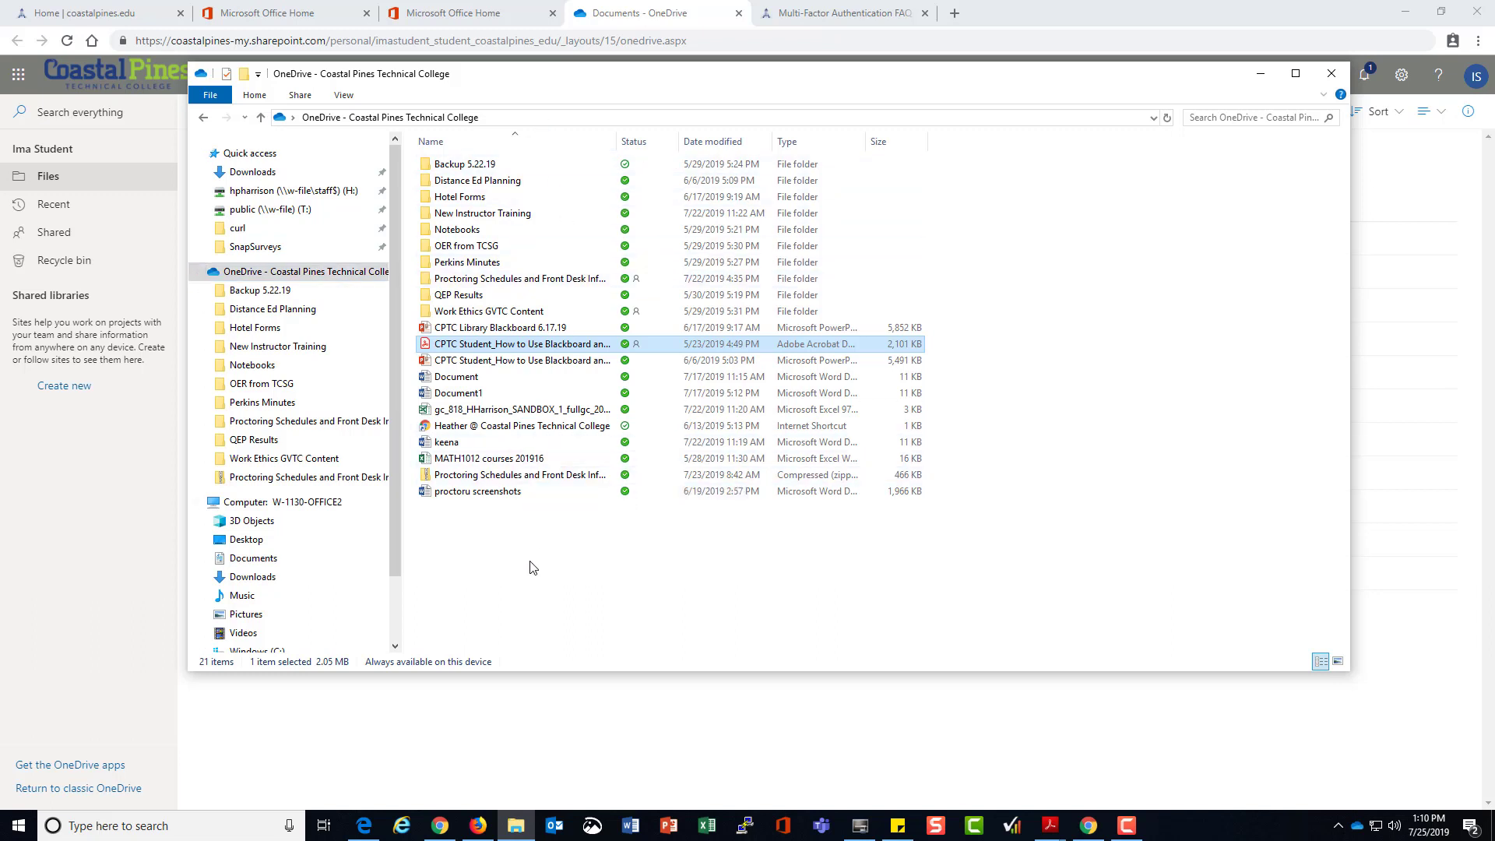
click(1259, 76)
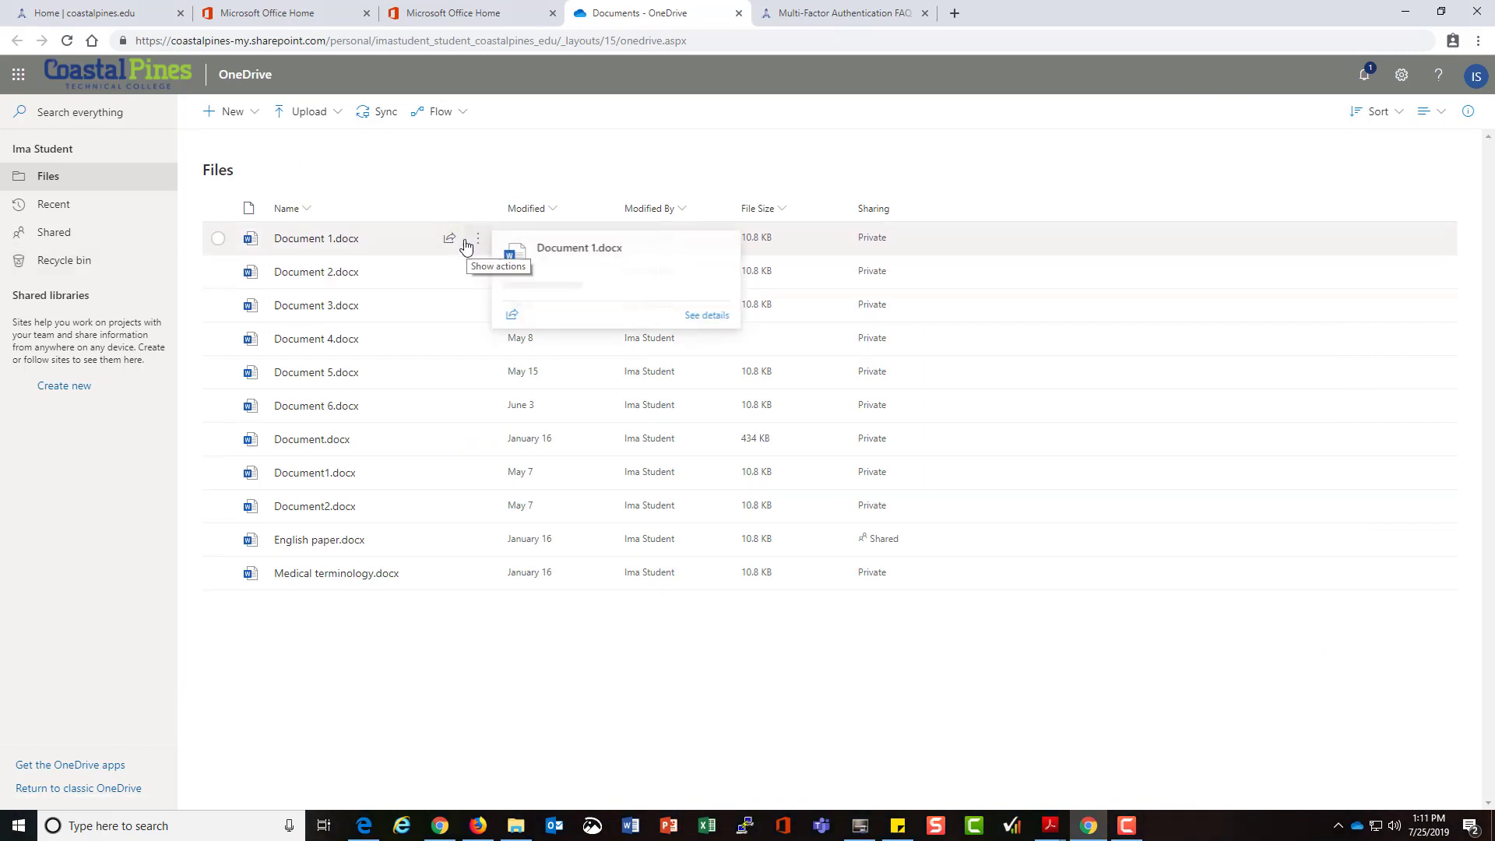
Create a view-only sharing link for Document 1.docx, with editing disallowed
click(452, 241)
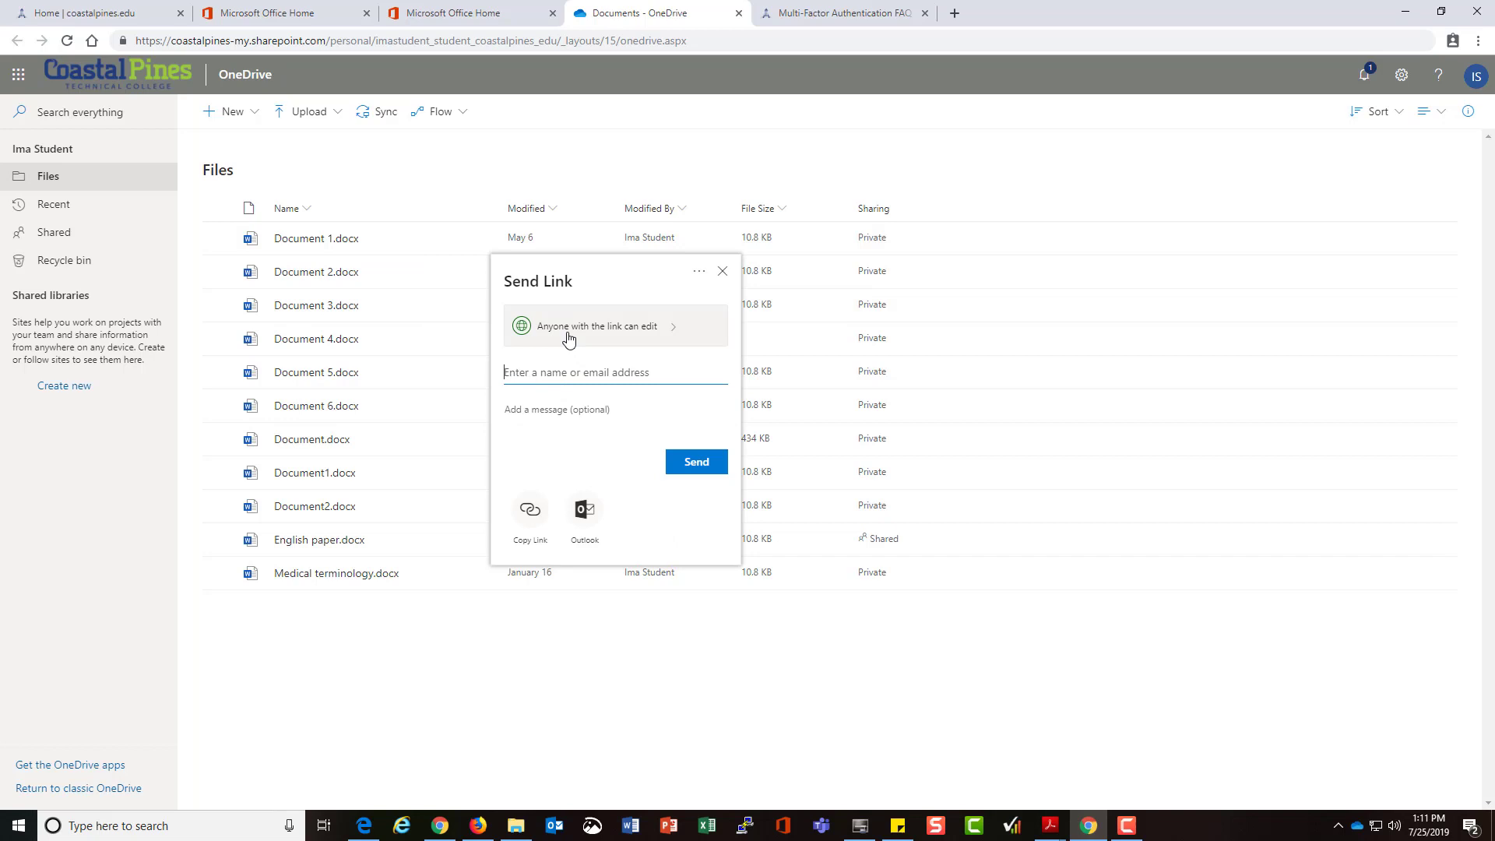
click(628, 336)
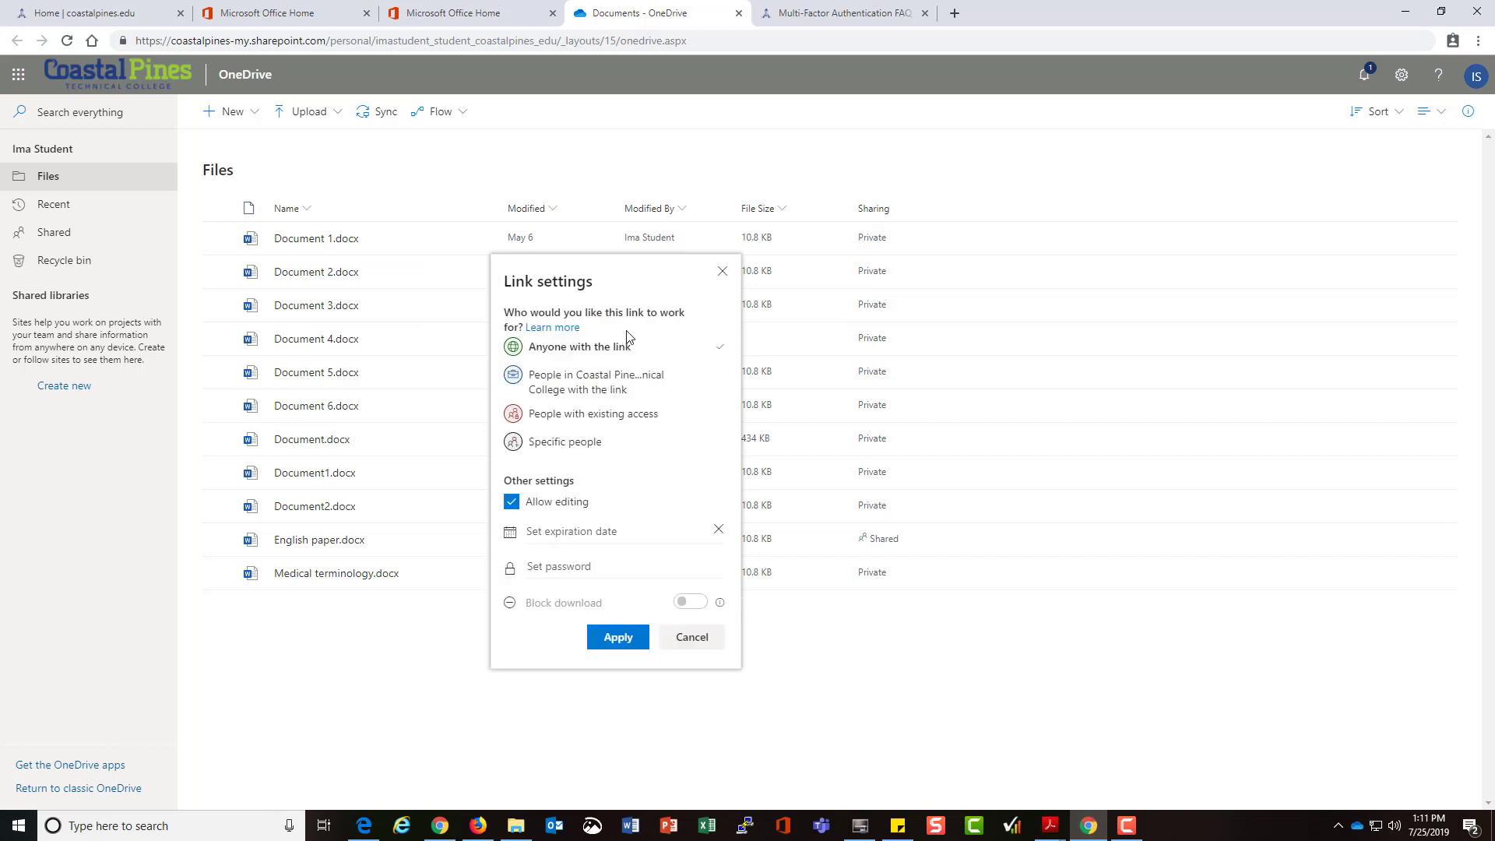
click(513, 504)
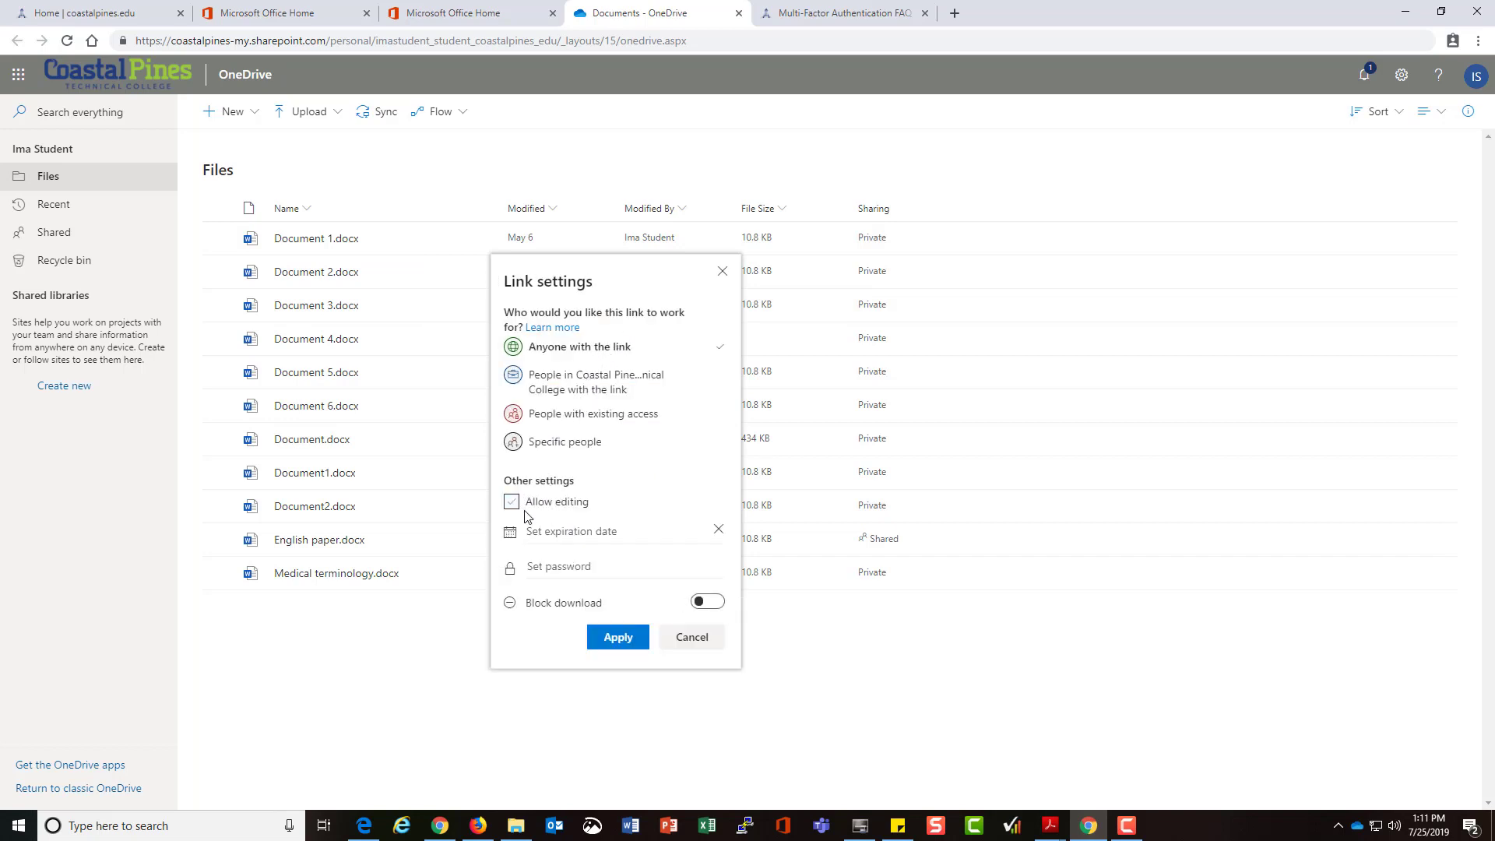
click(618, 637)
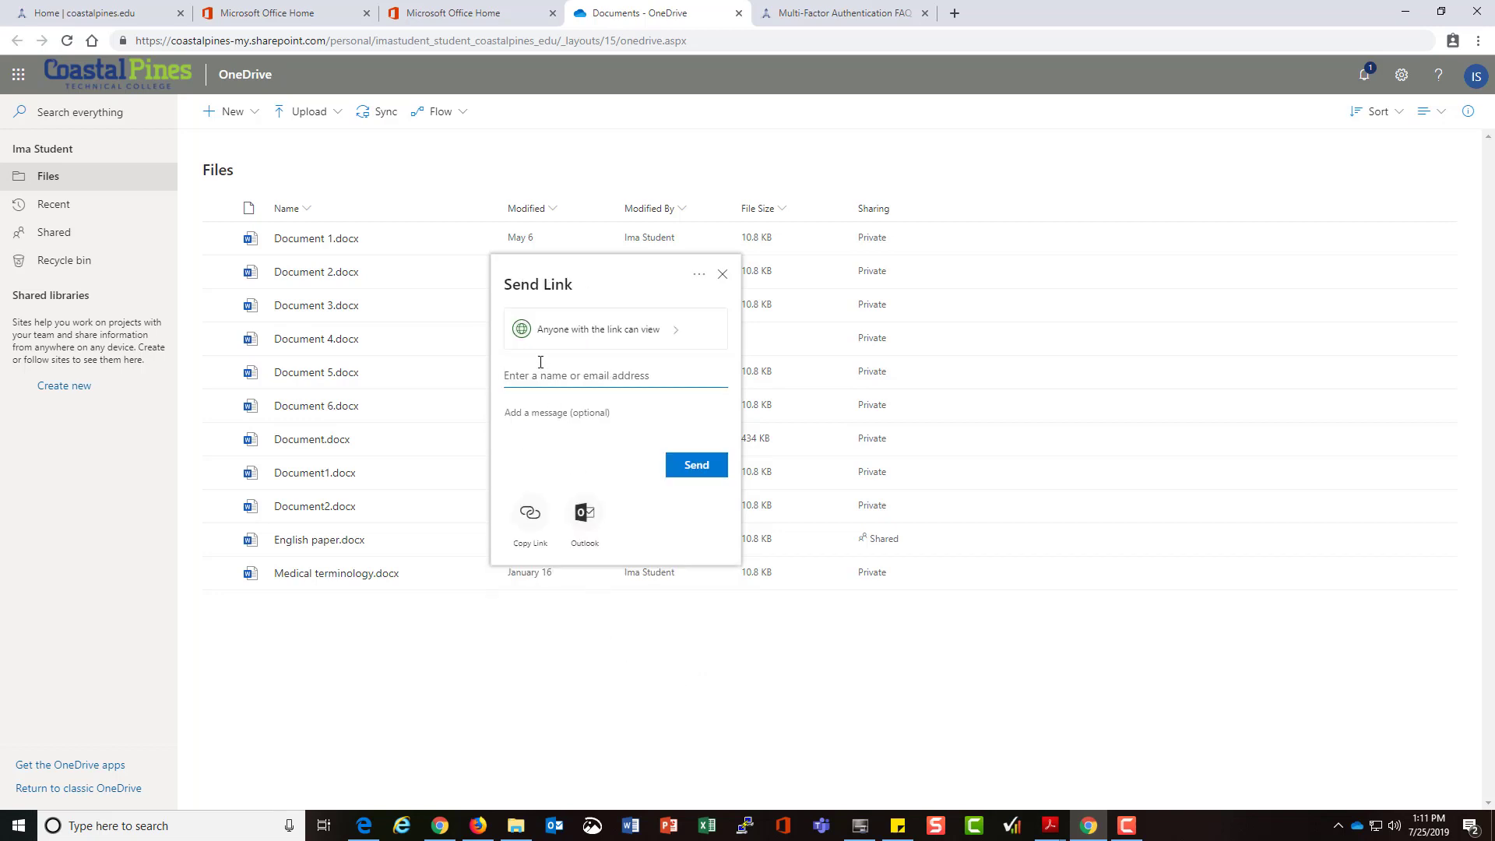
Send the link to a colleague found in the directory and close the confirmation
text(h)
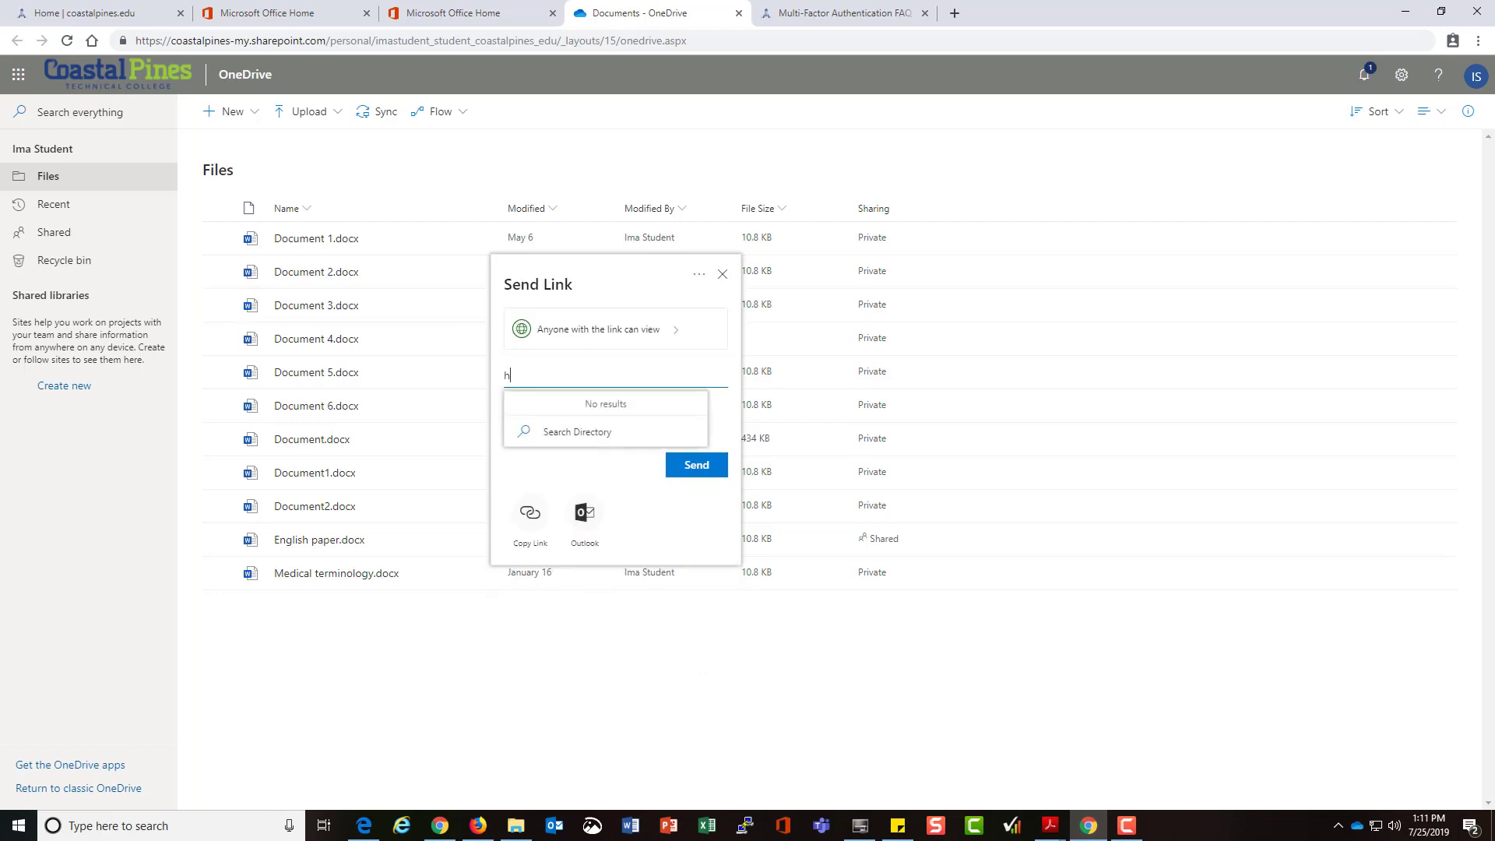
text(eather)
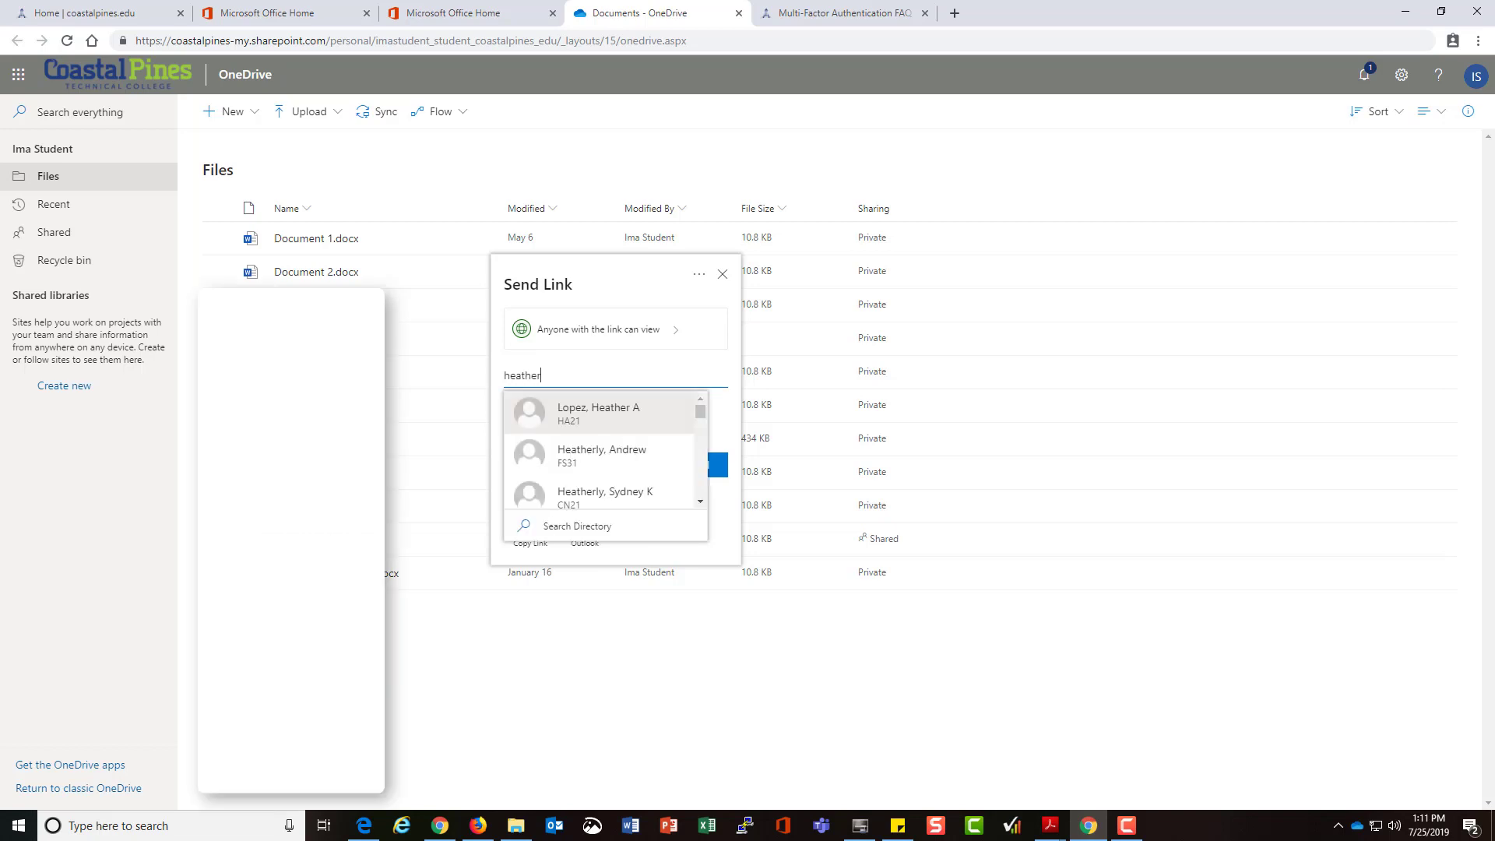
text( harriso)
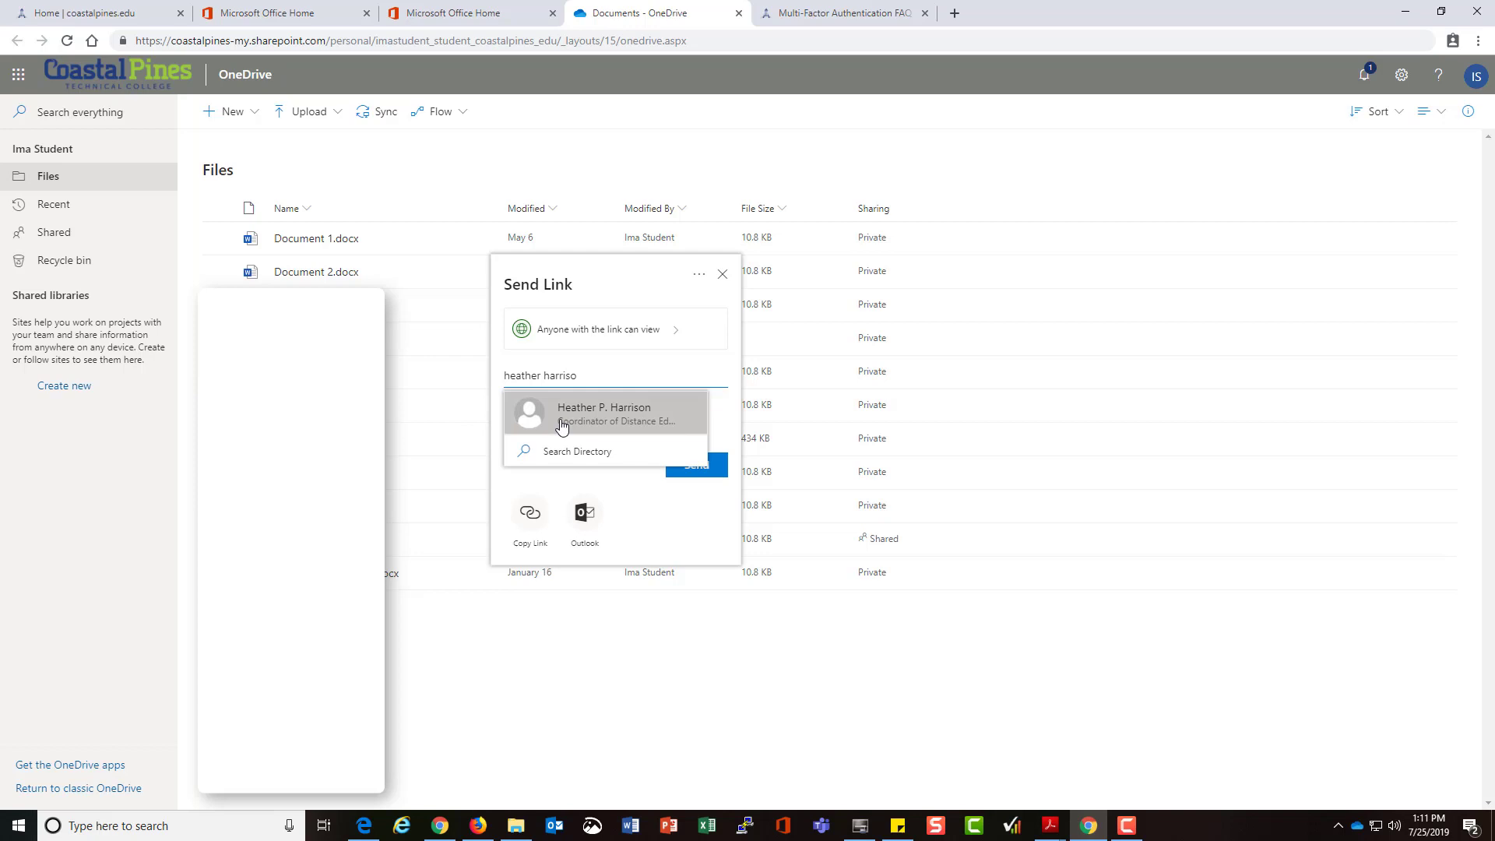
click(522, 419)
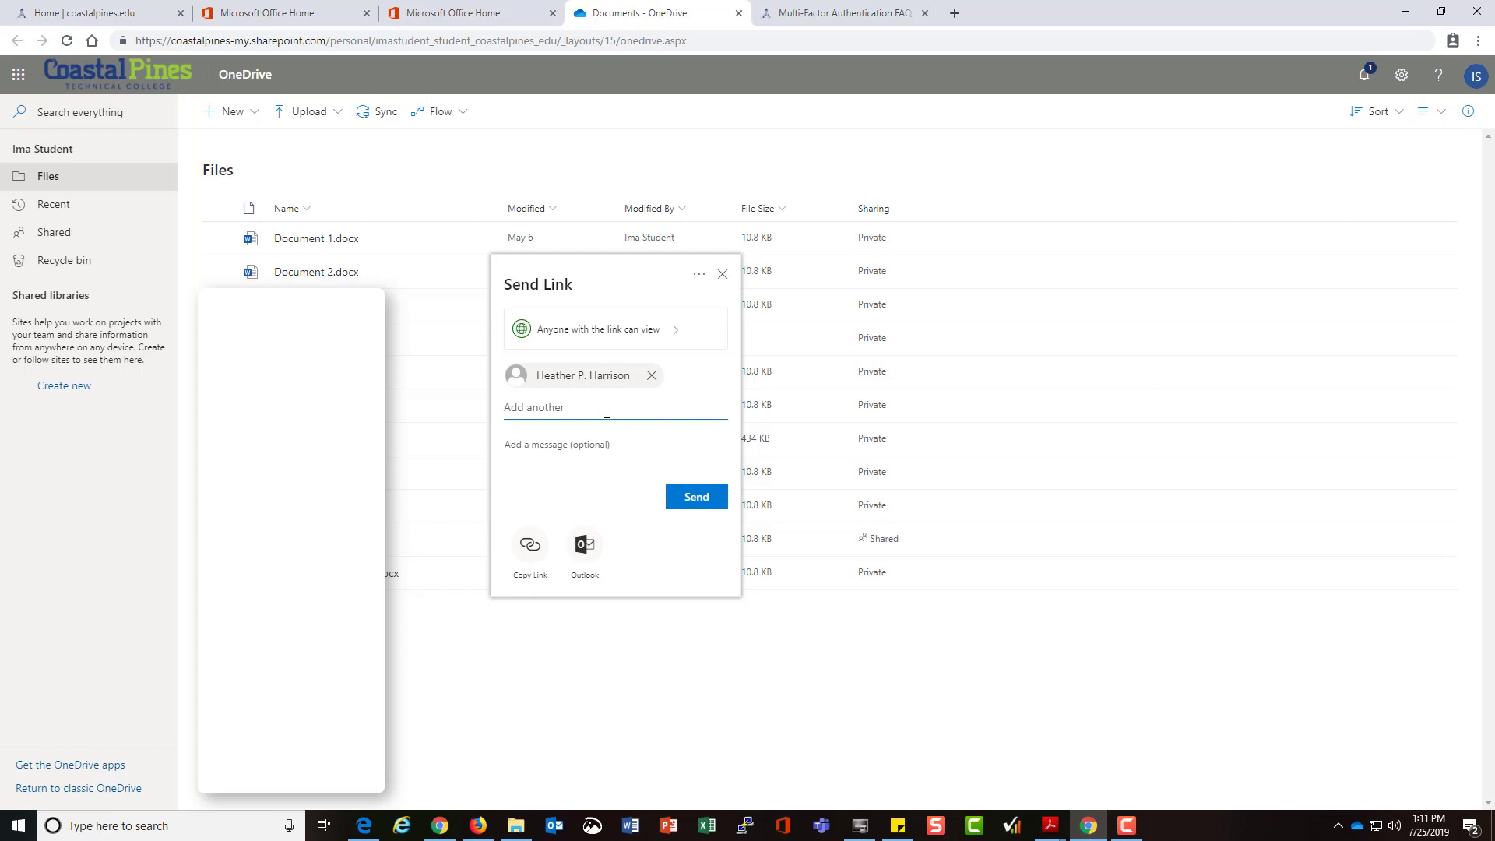
click(695, 498)
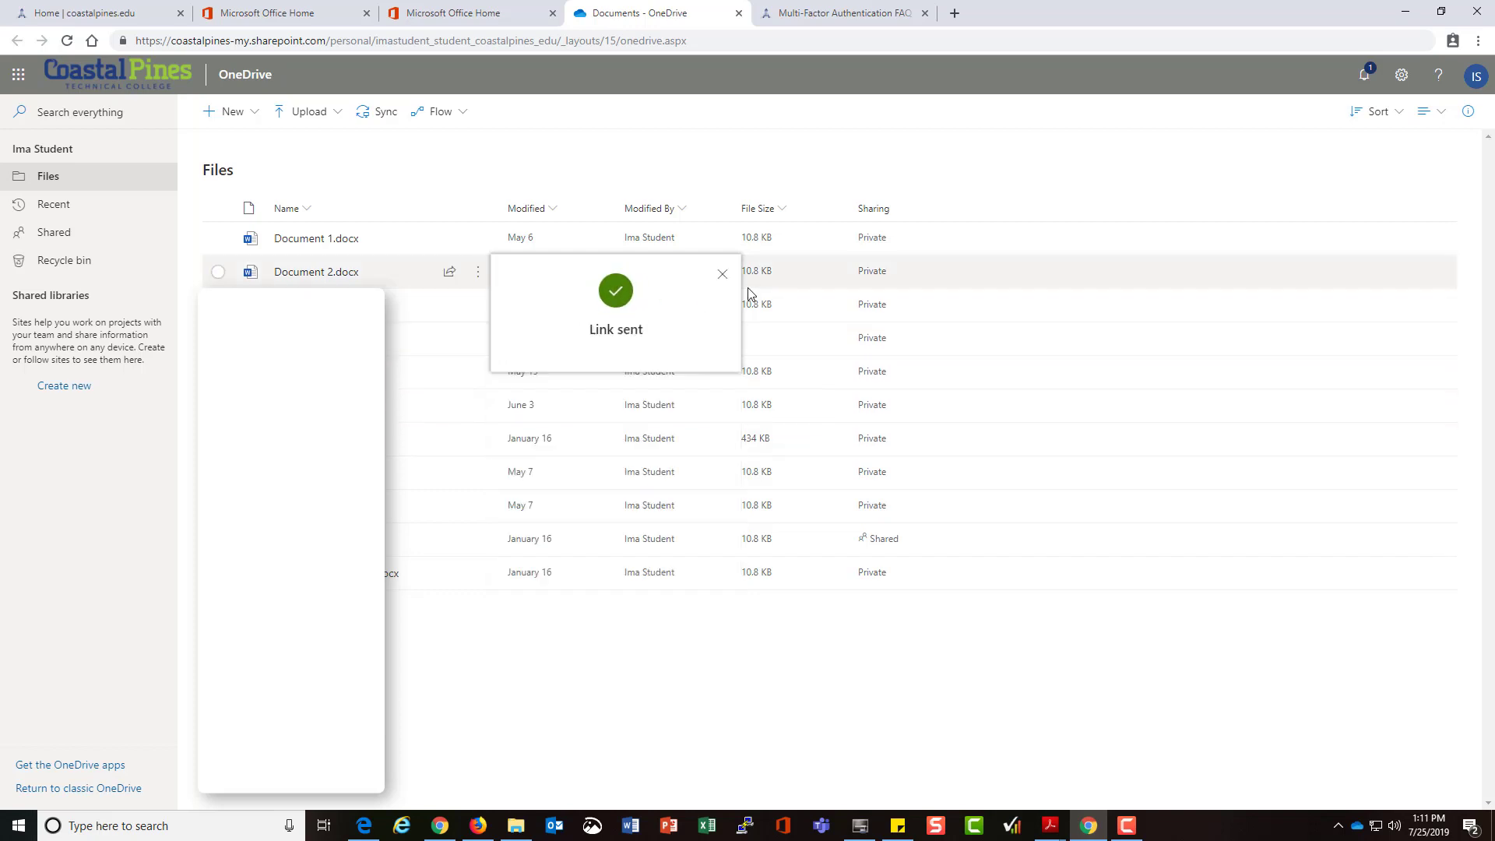
click(721, 275)
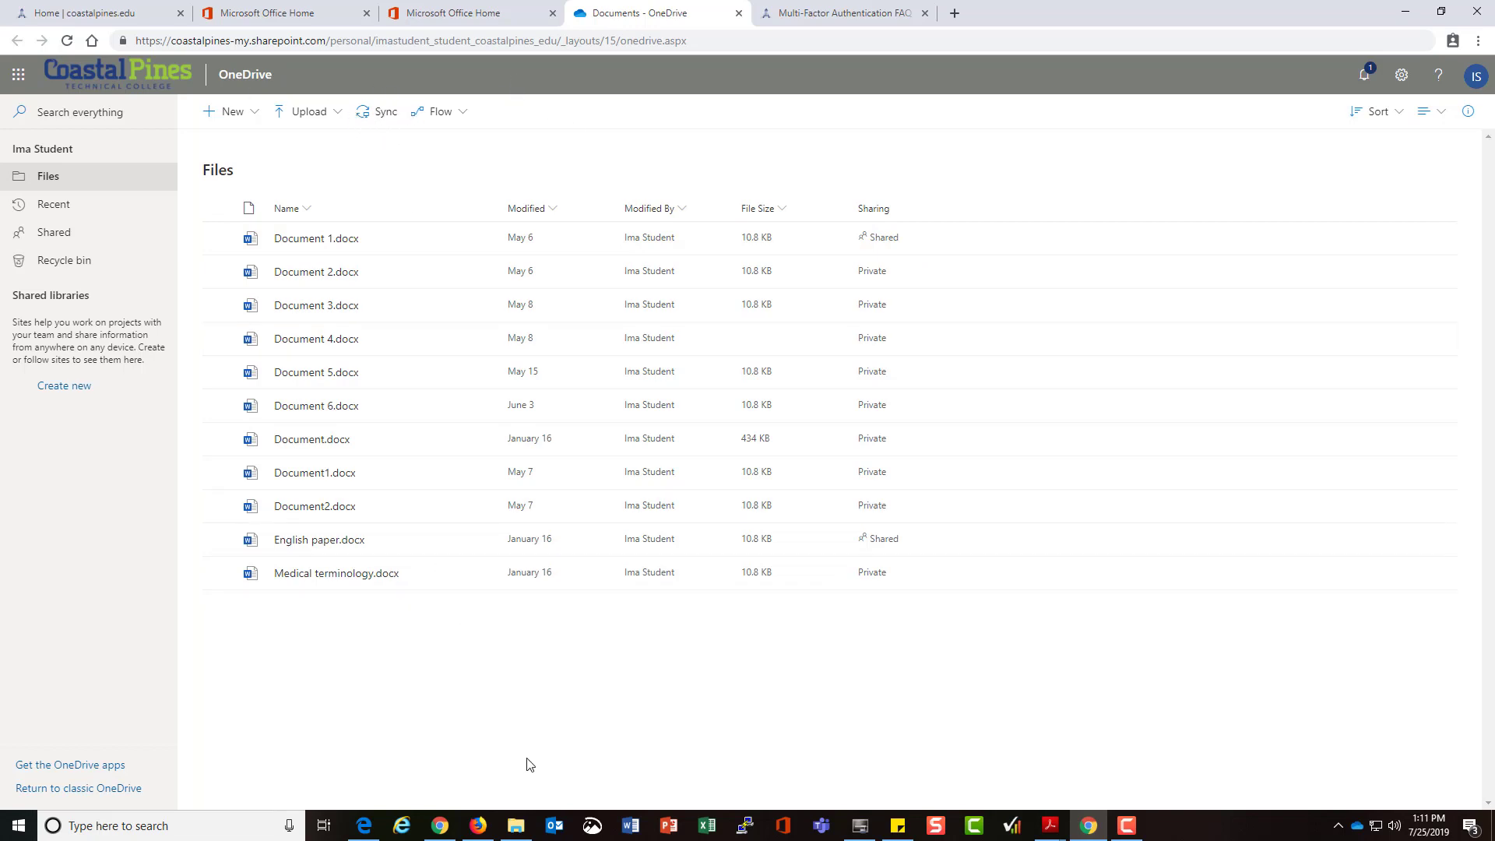
Open the Office 365 app list from the OneDrive header
mouse_move(516, 824)
click(18, 74)
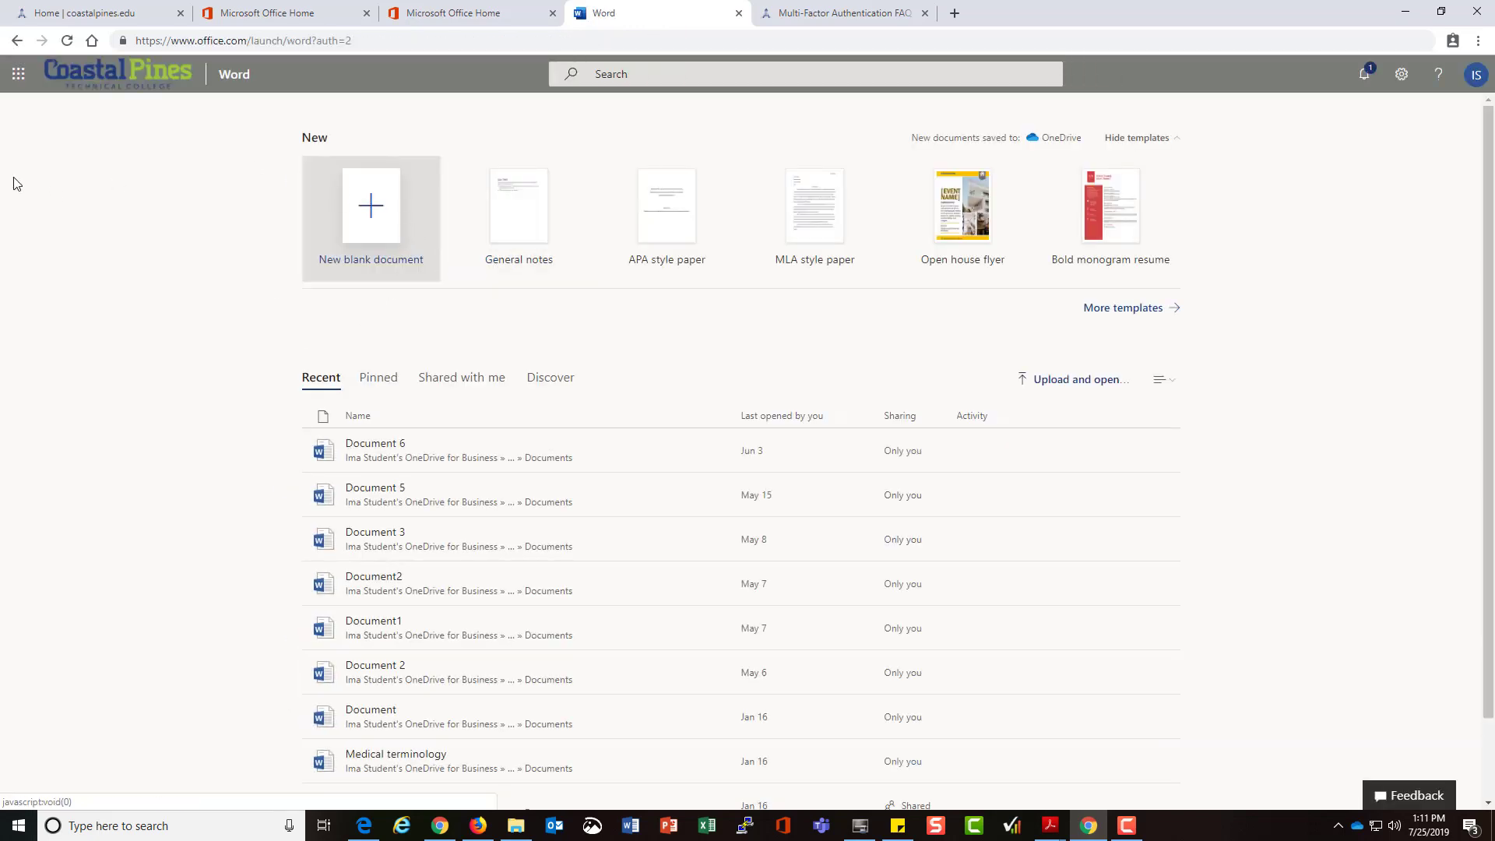
Close the duplicate Office home tab, type 'Ajjtioj reiatgmklmb' into Document3, and return to Office home
click(482, 15)
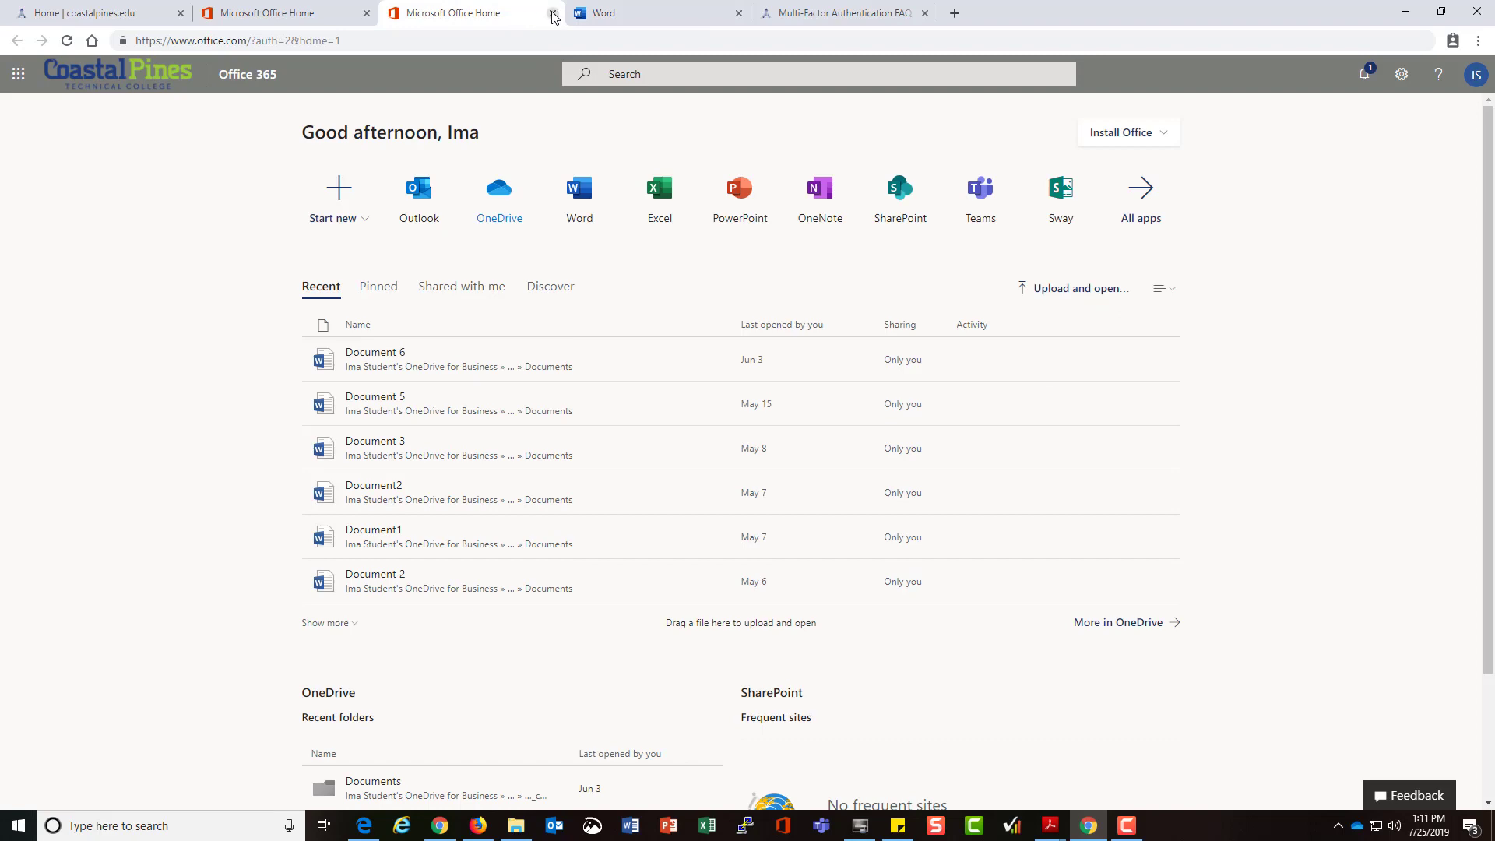
click(551, 13)
click(270, 22)
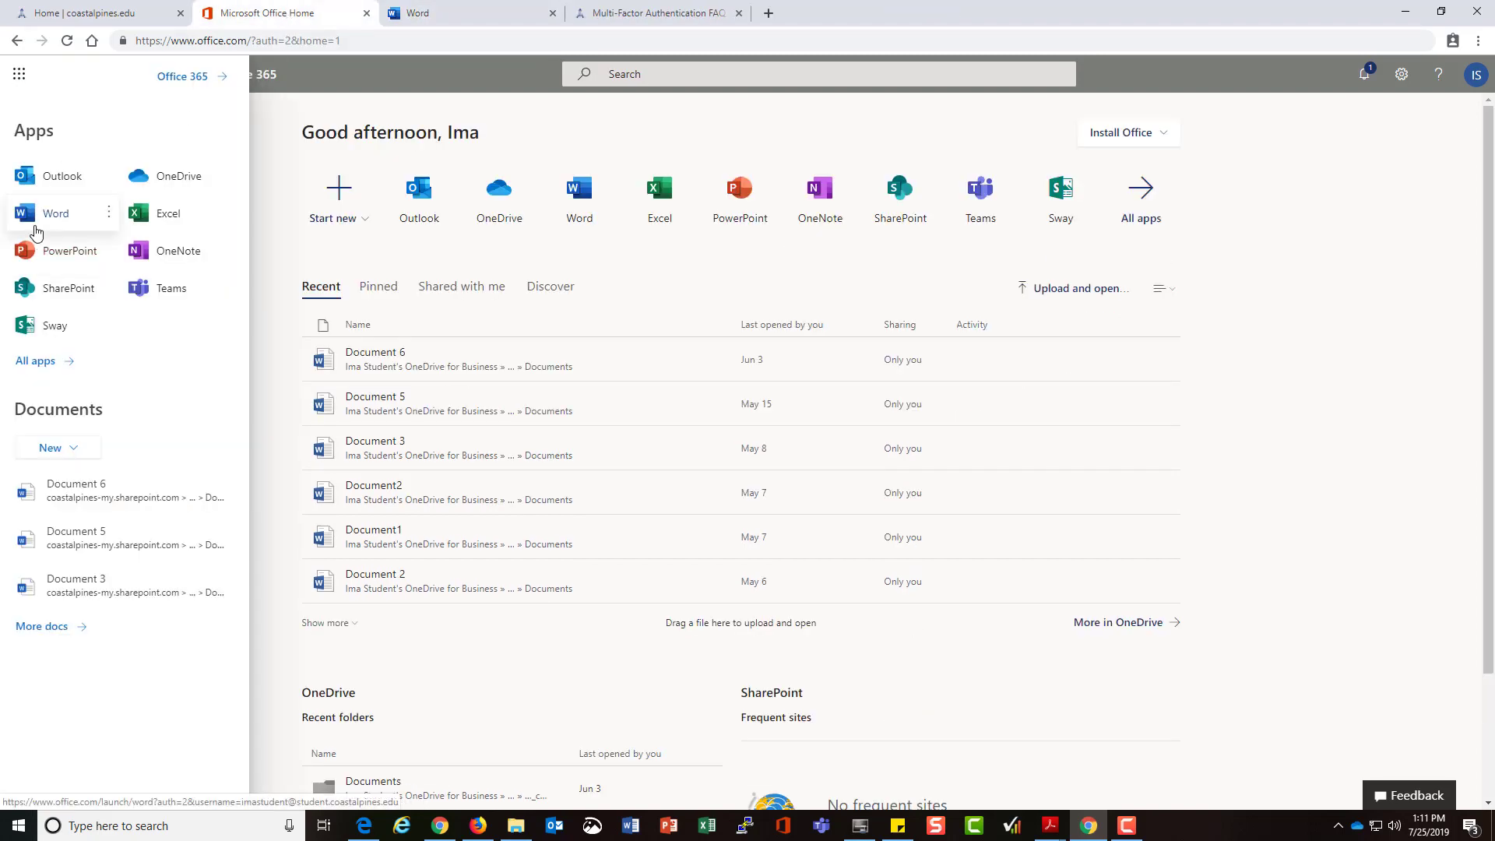
click(430, 19)
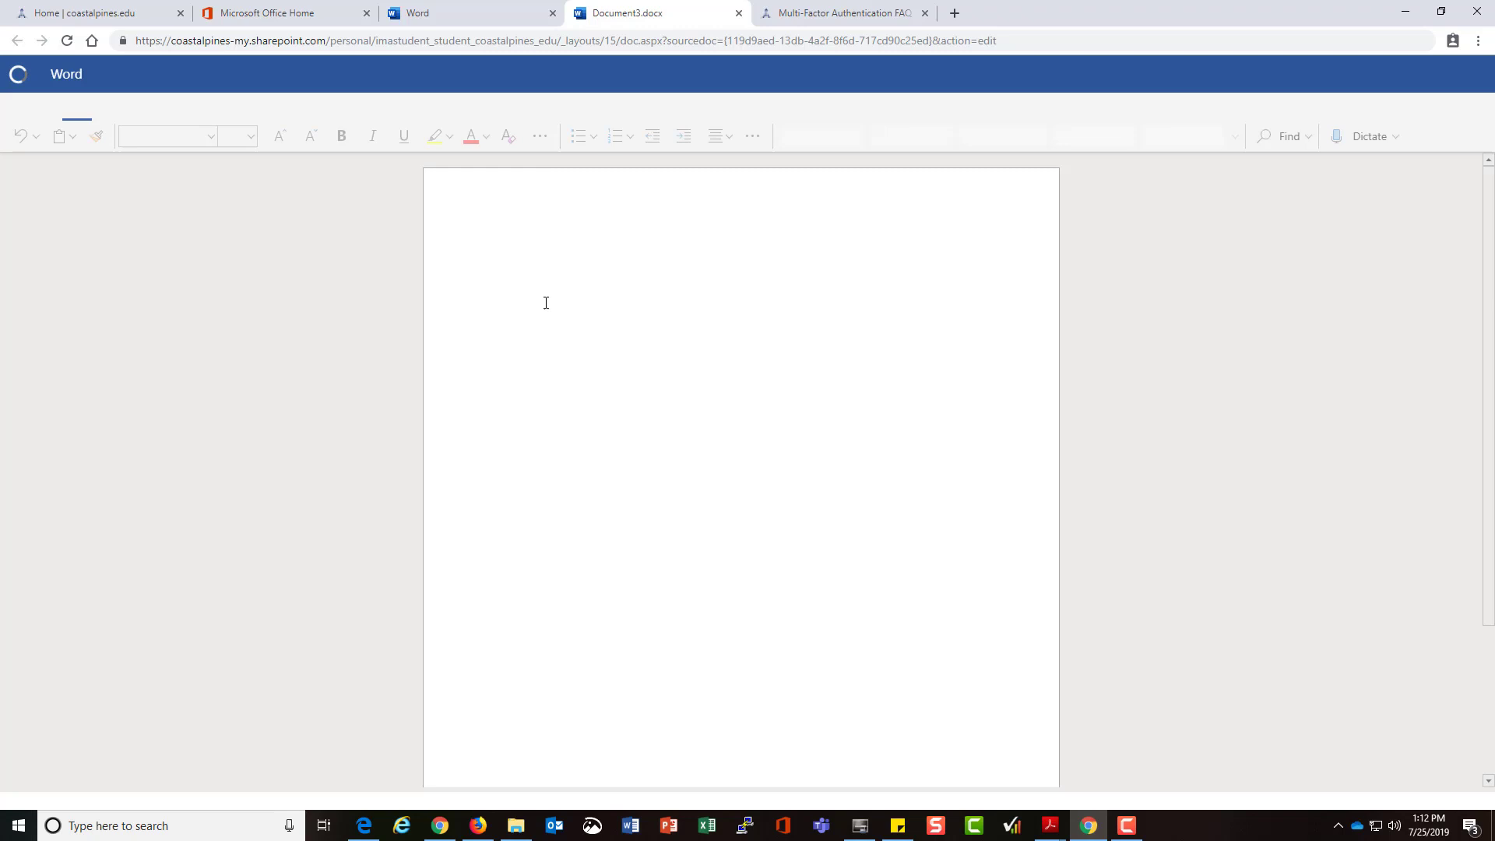
text(Ajjtioj reiatgmklmb)
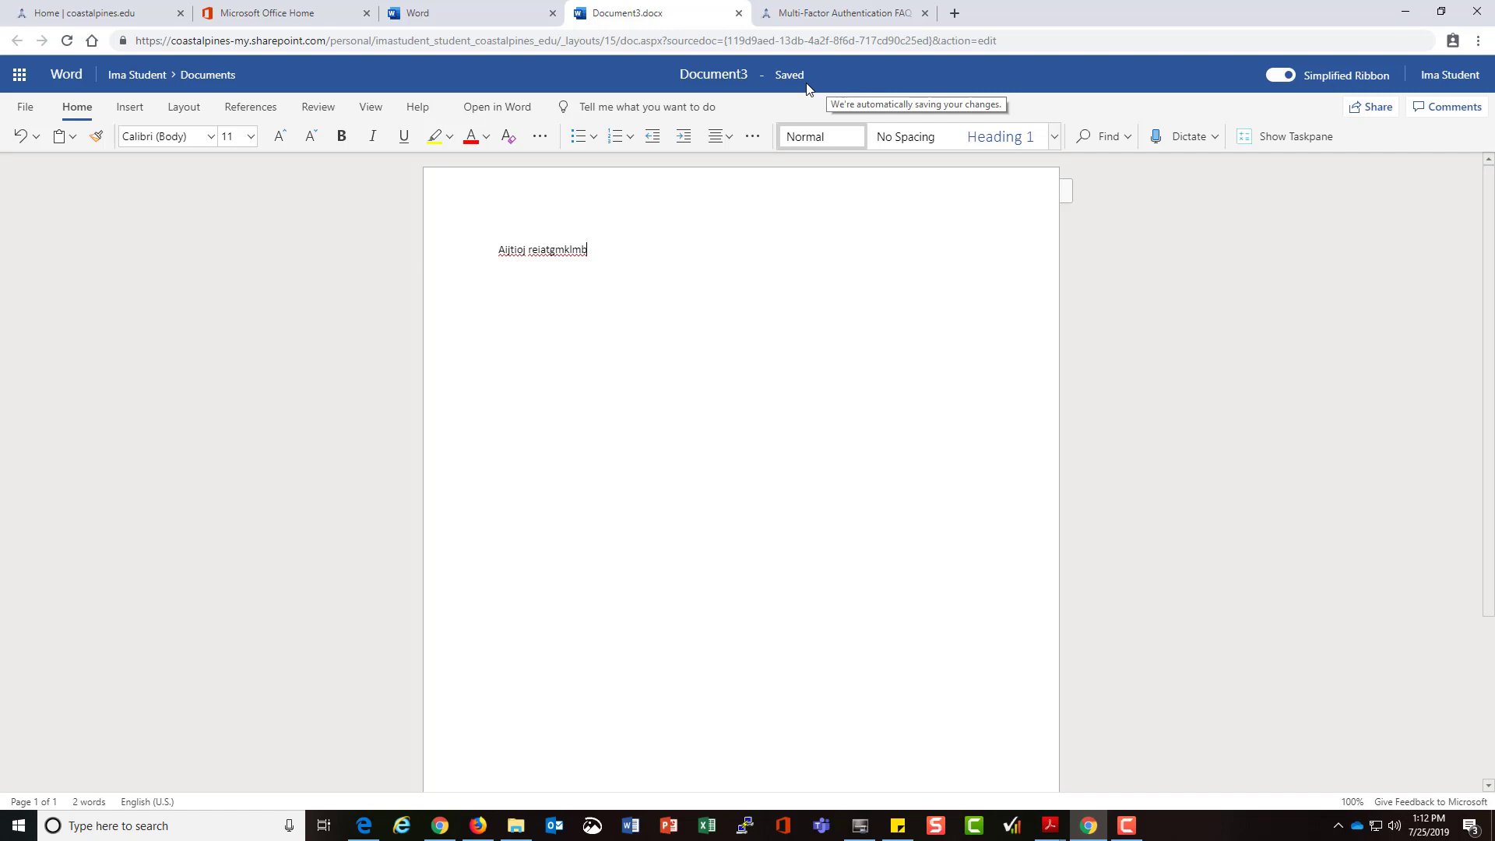
click(248, 17)
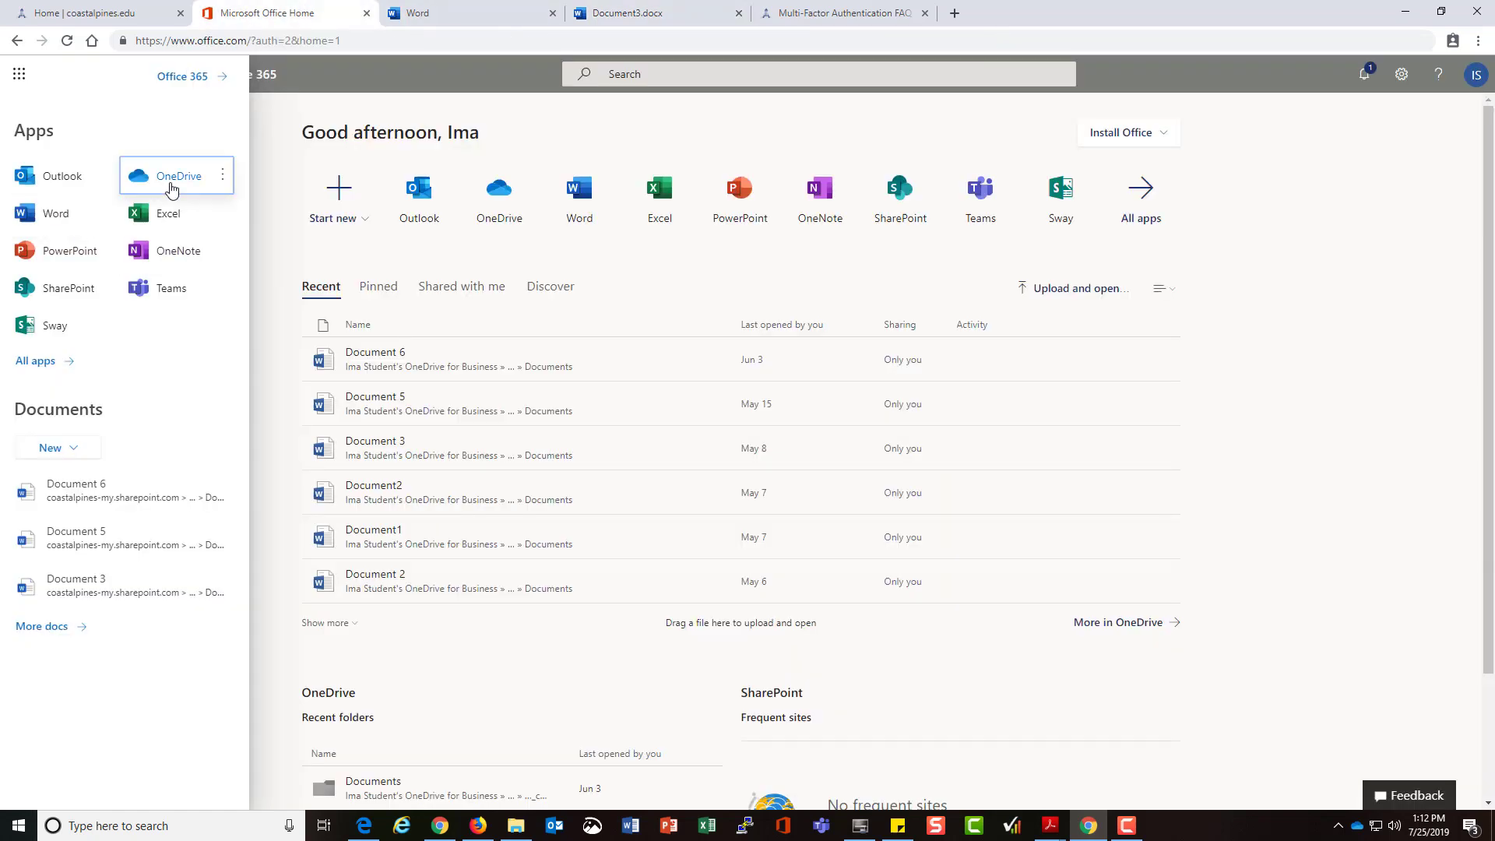
Open the OneDrive Files list and sort the Modified column newer to older
click(171, 189)
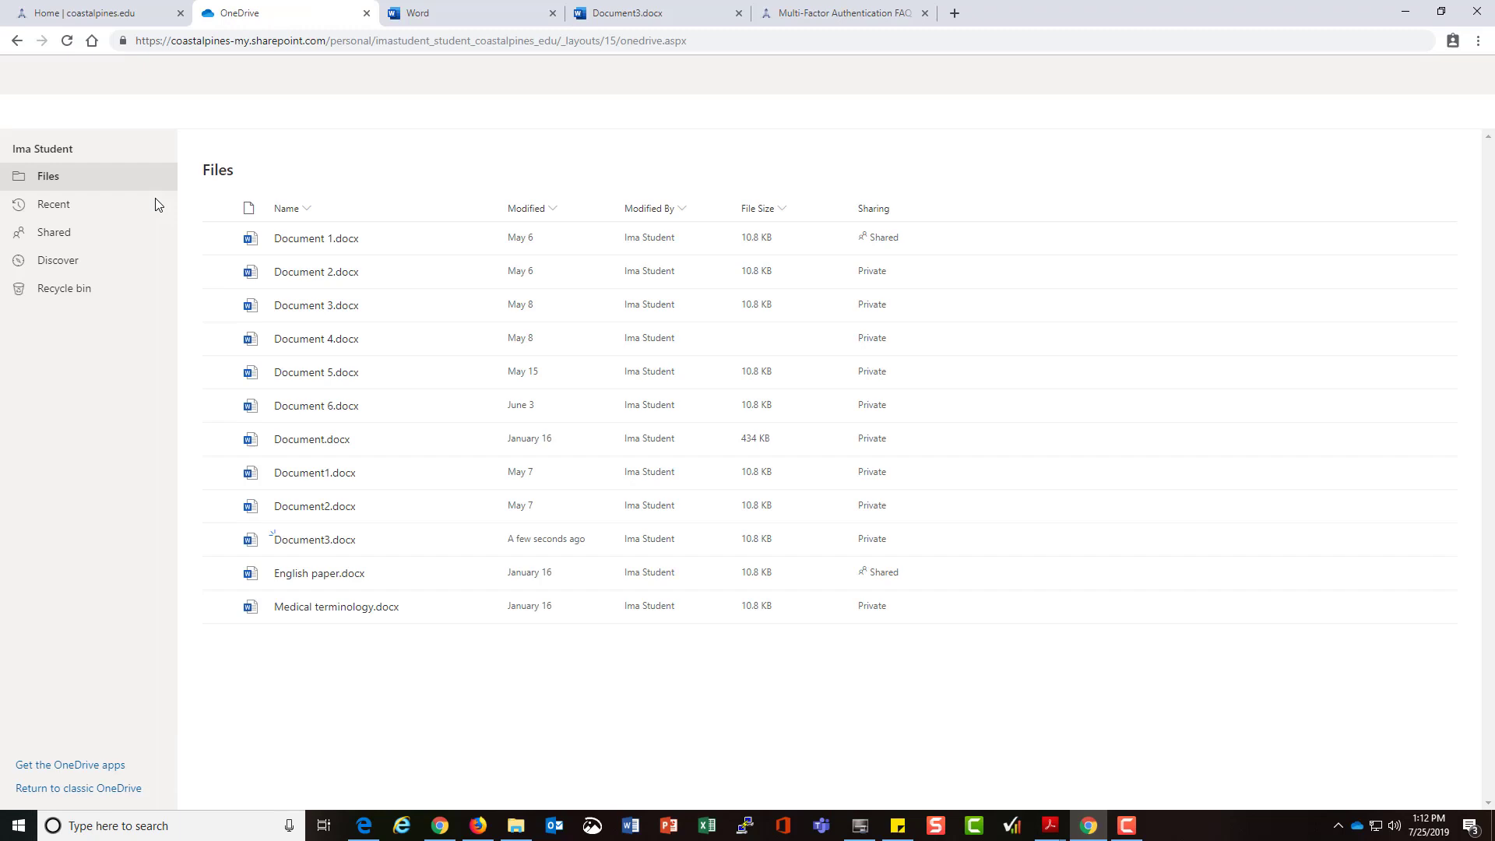
click(532, 210)
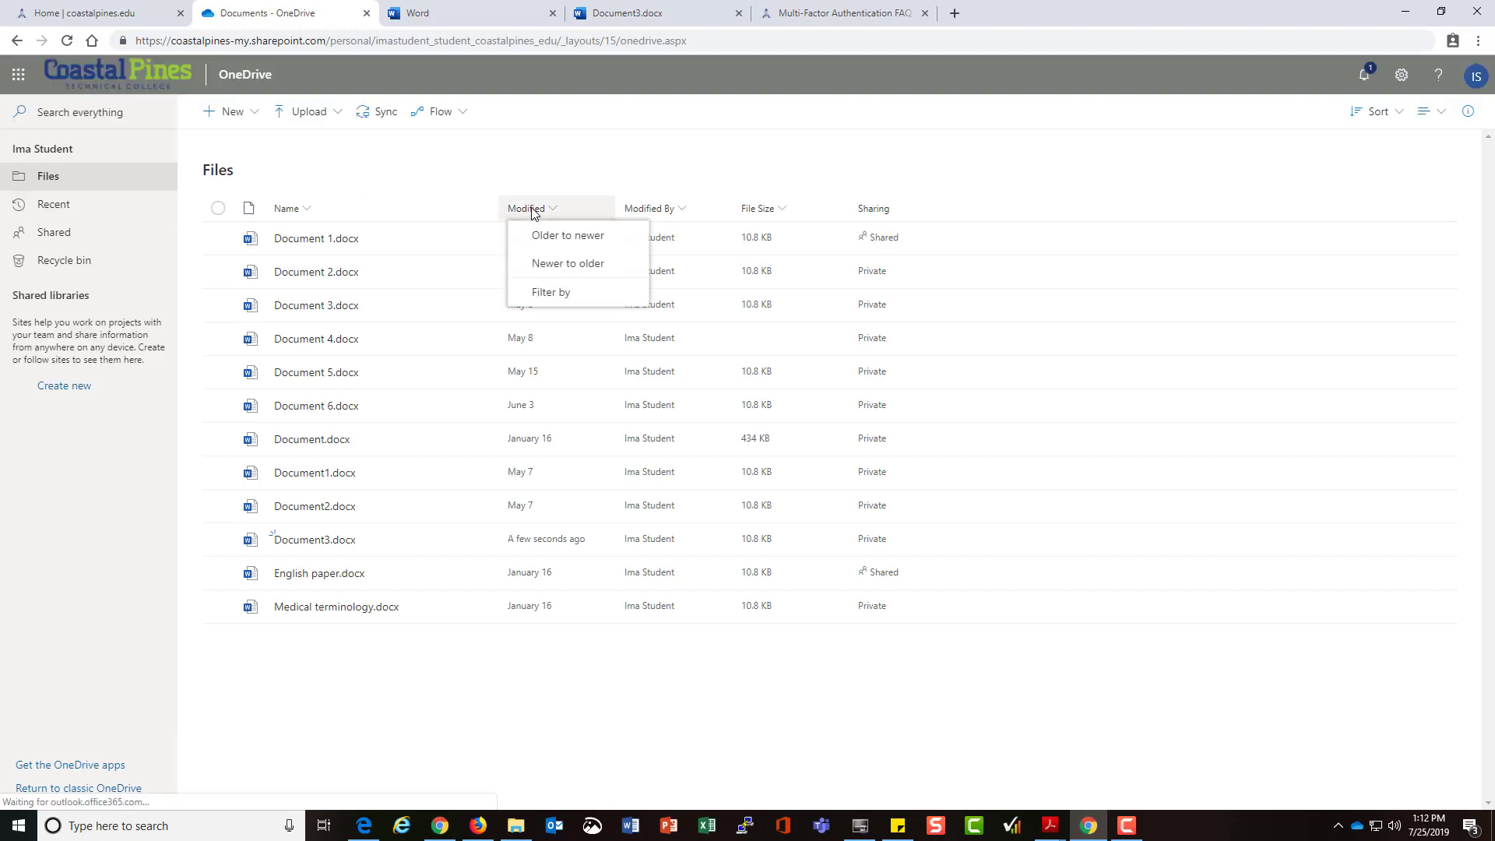
click(549, 262)
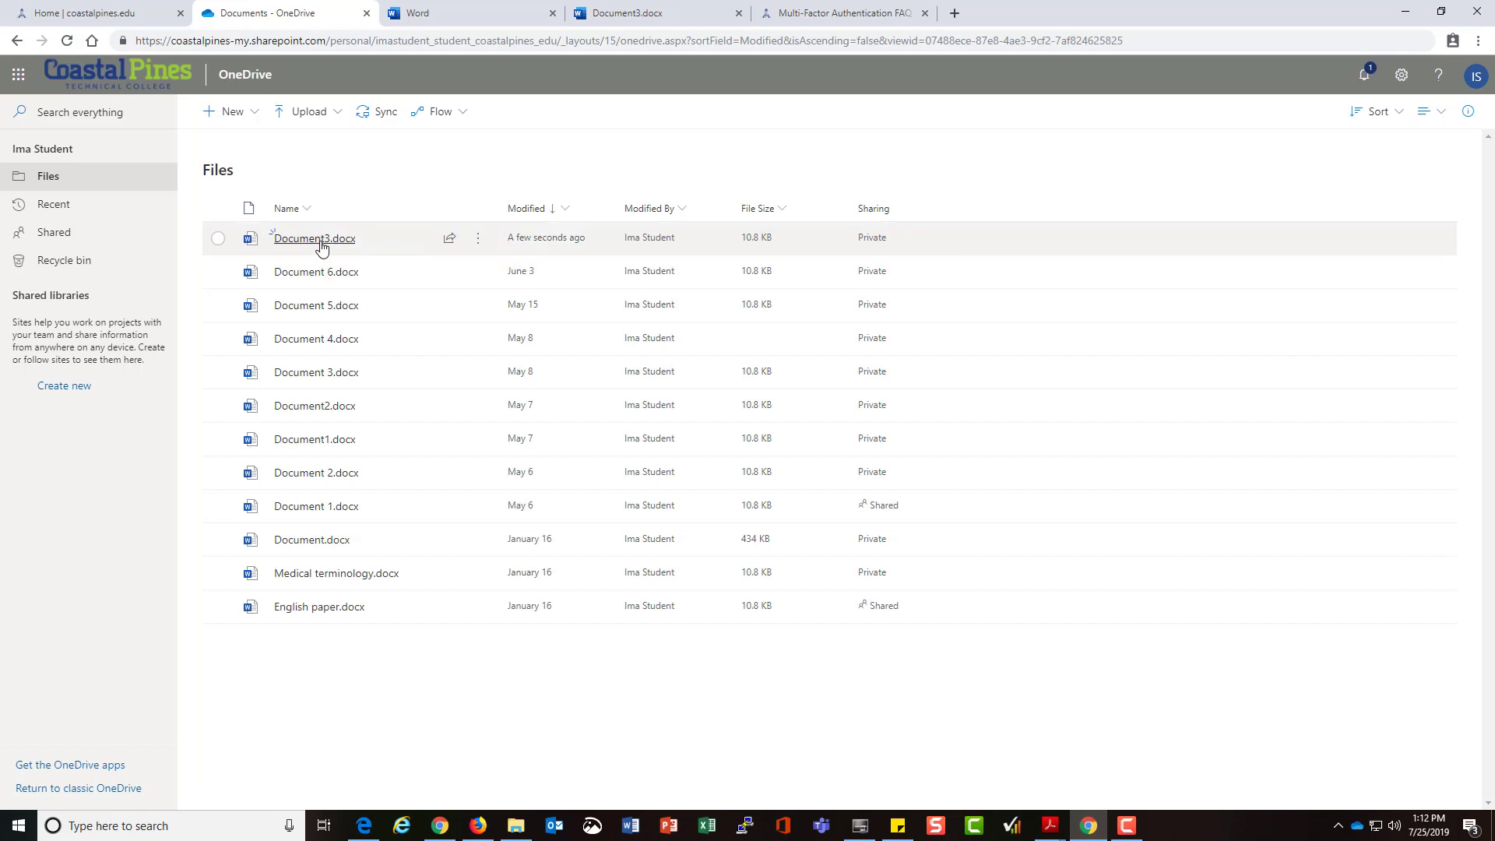
Open Document3.docx, close it, and return to the Word start page
mouse_move(321, 248)
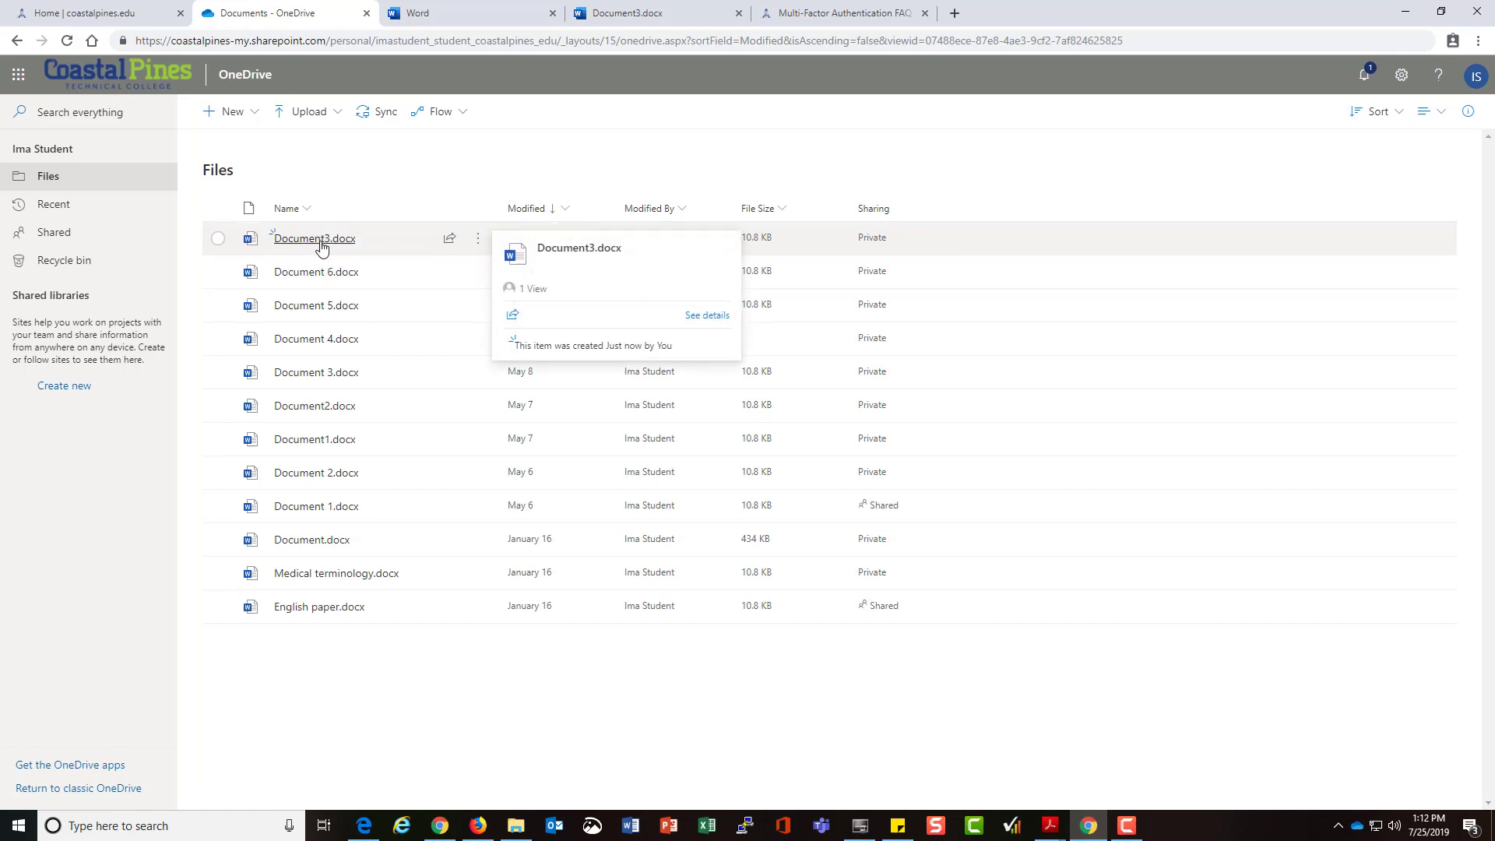
click(671, 247)
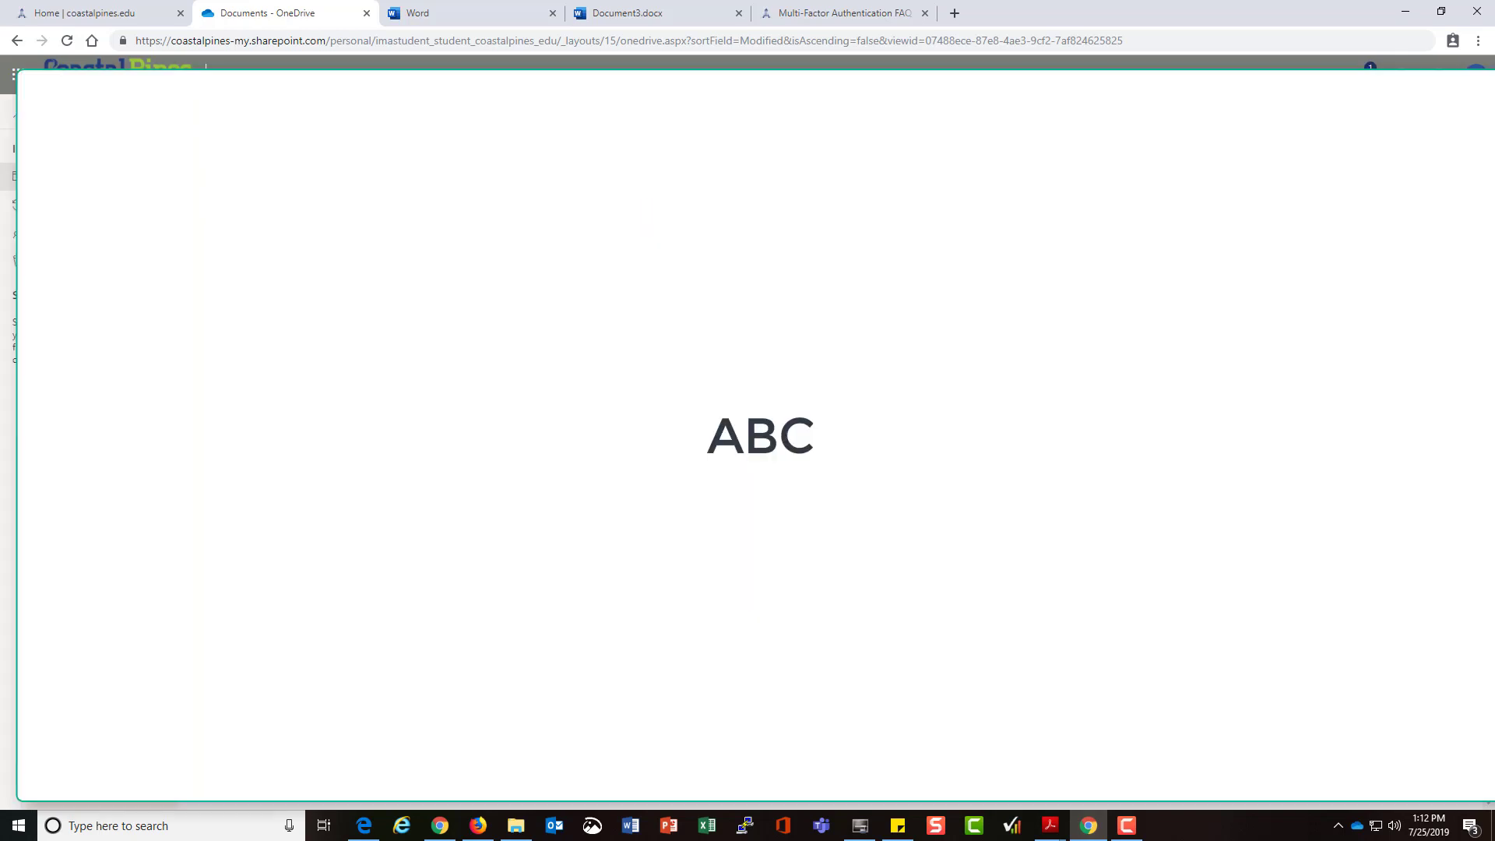
click(607, 22)
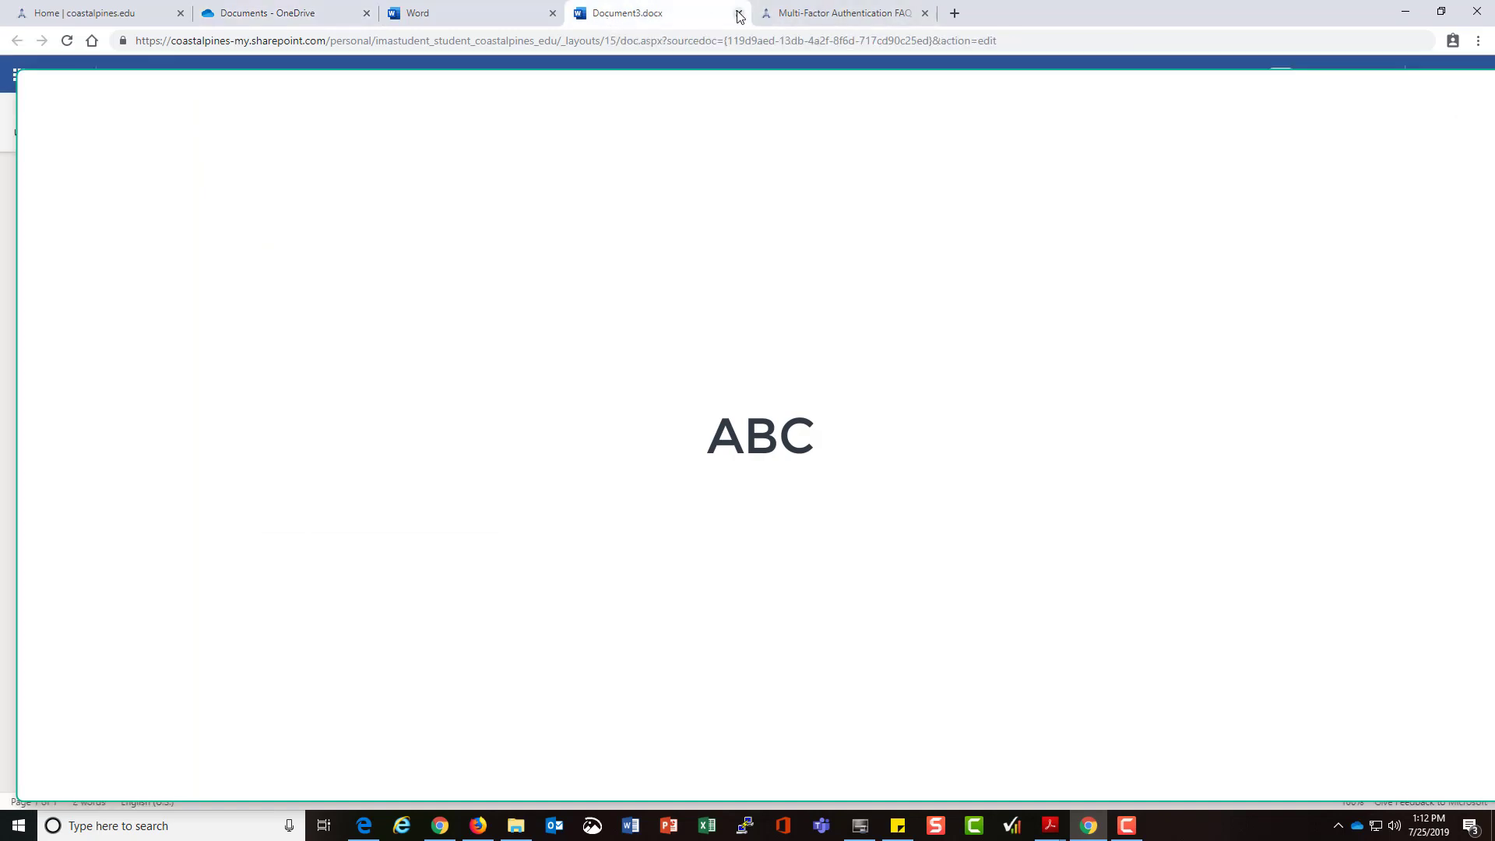
click(738, 13)
click(460, 16)
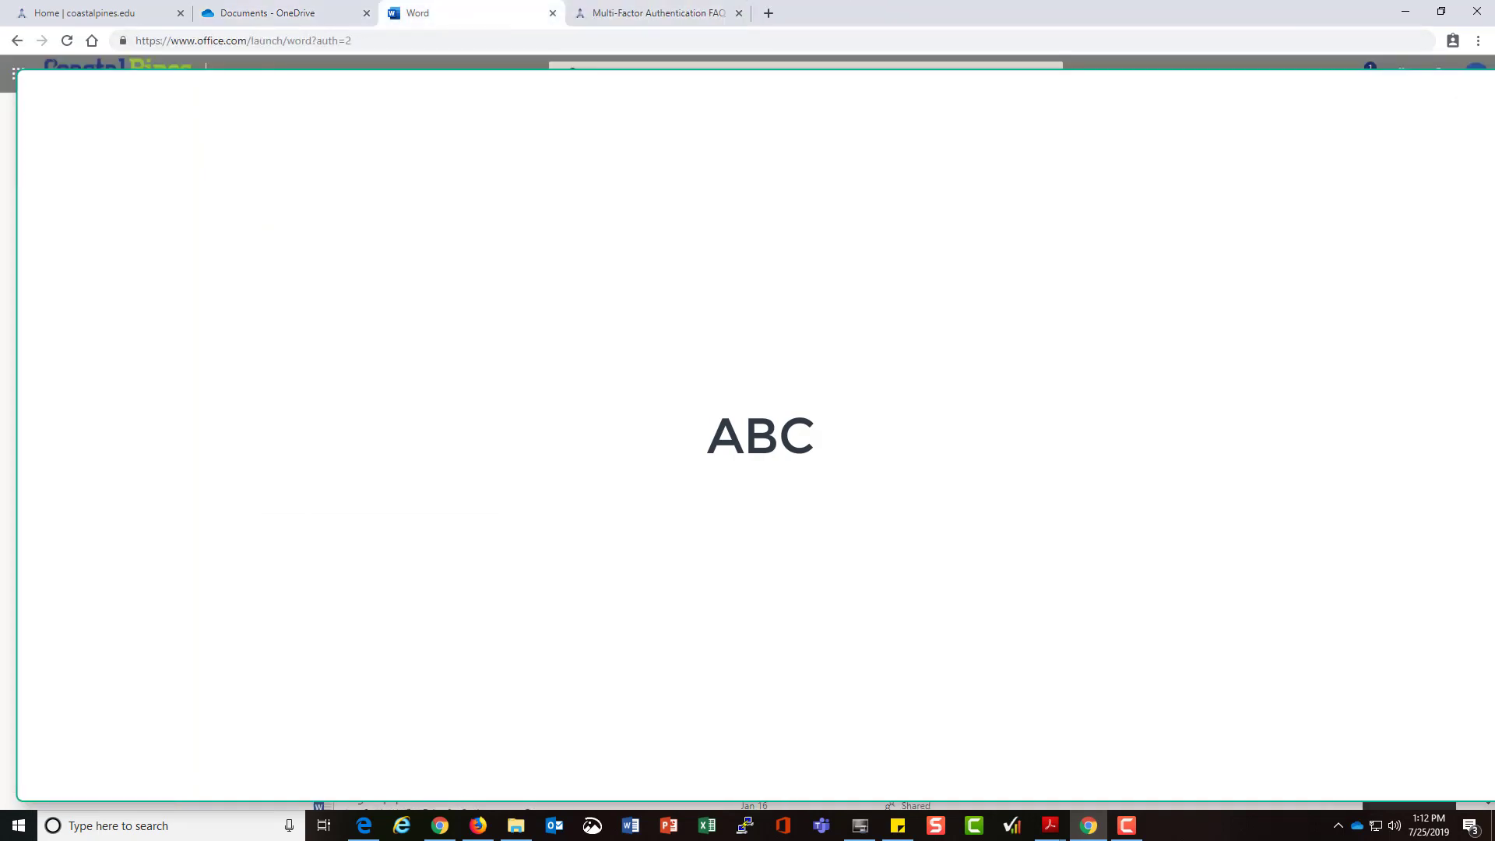
click(302, 22)
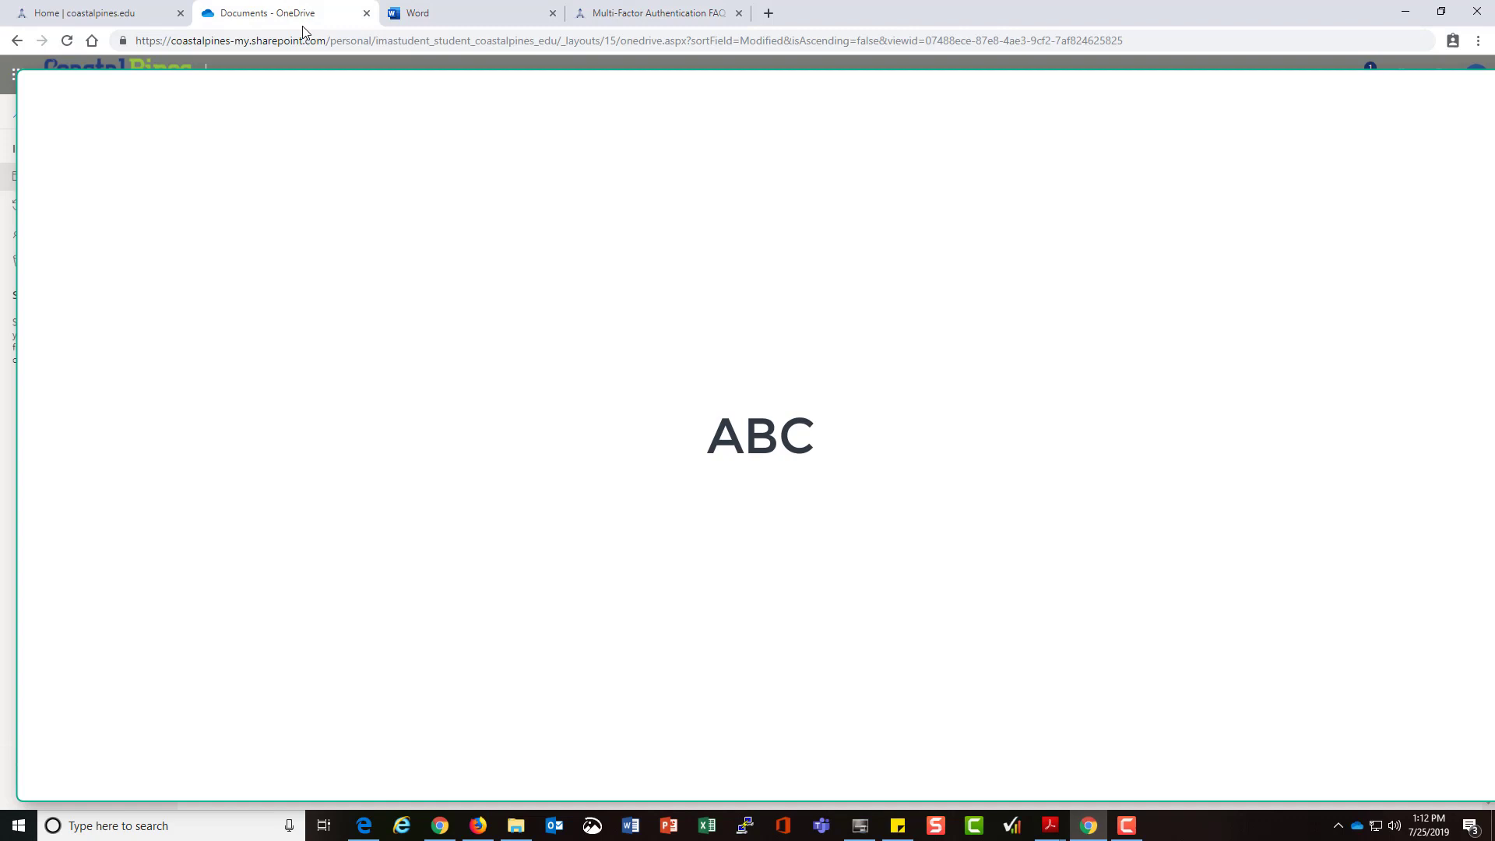
click(450, 13)
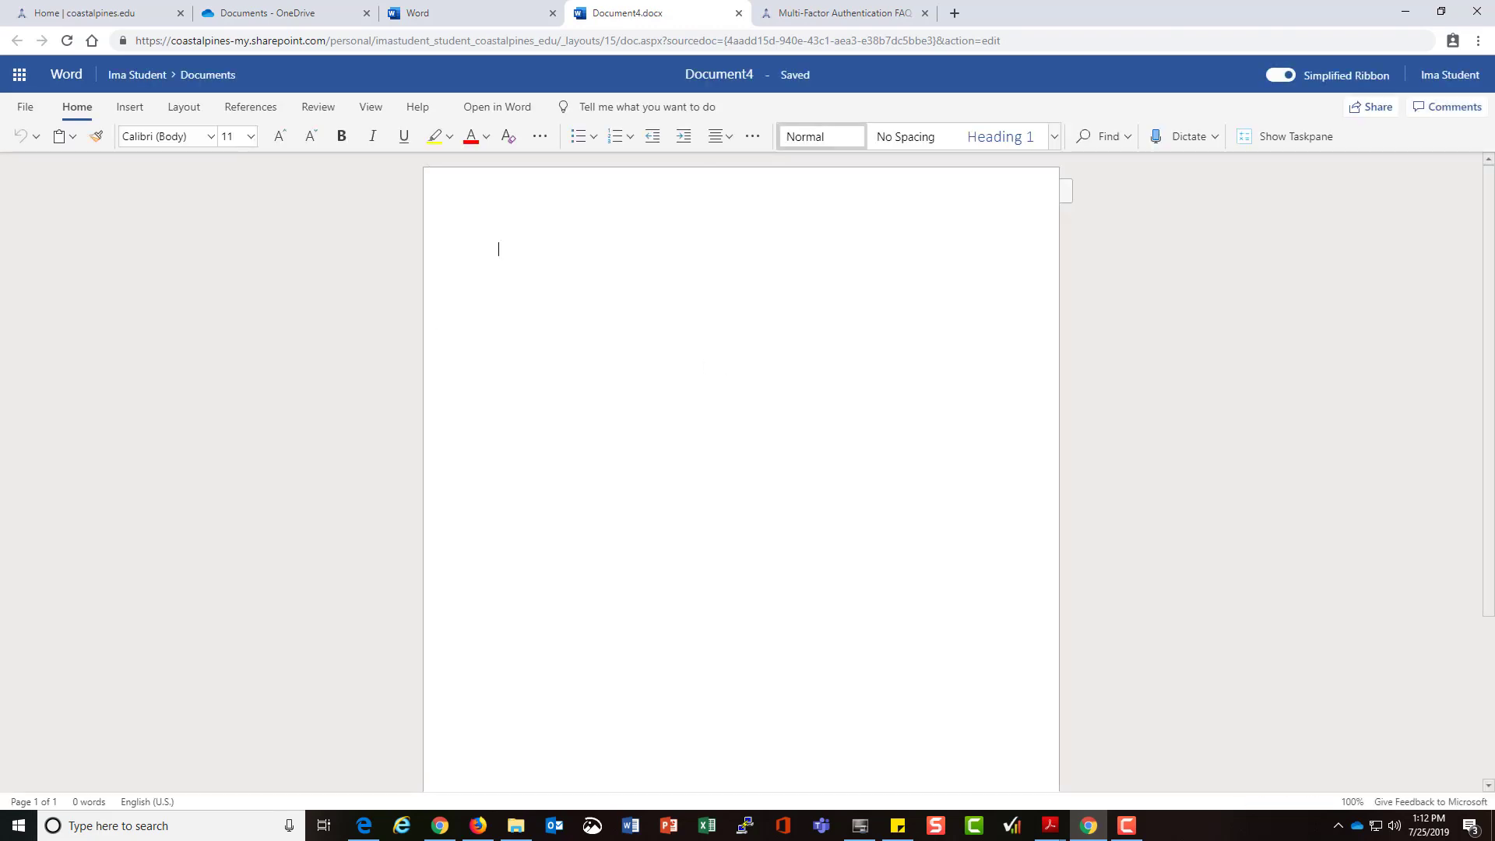
Check Document4's Save As autosave options, then close the Document4 and Word start page tabs
click(25, 107)
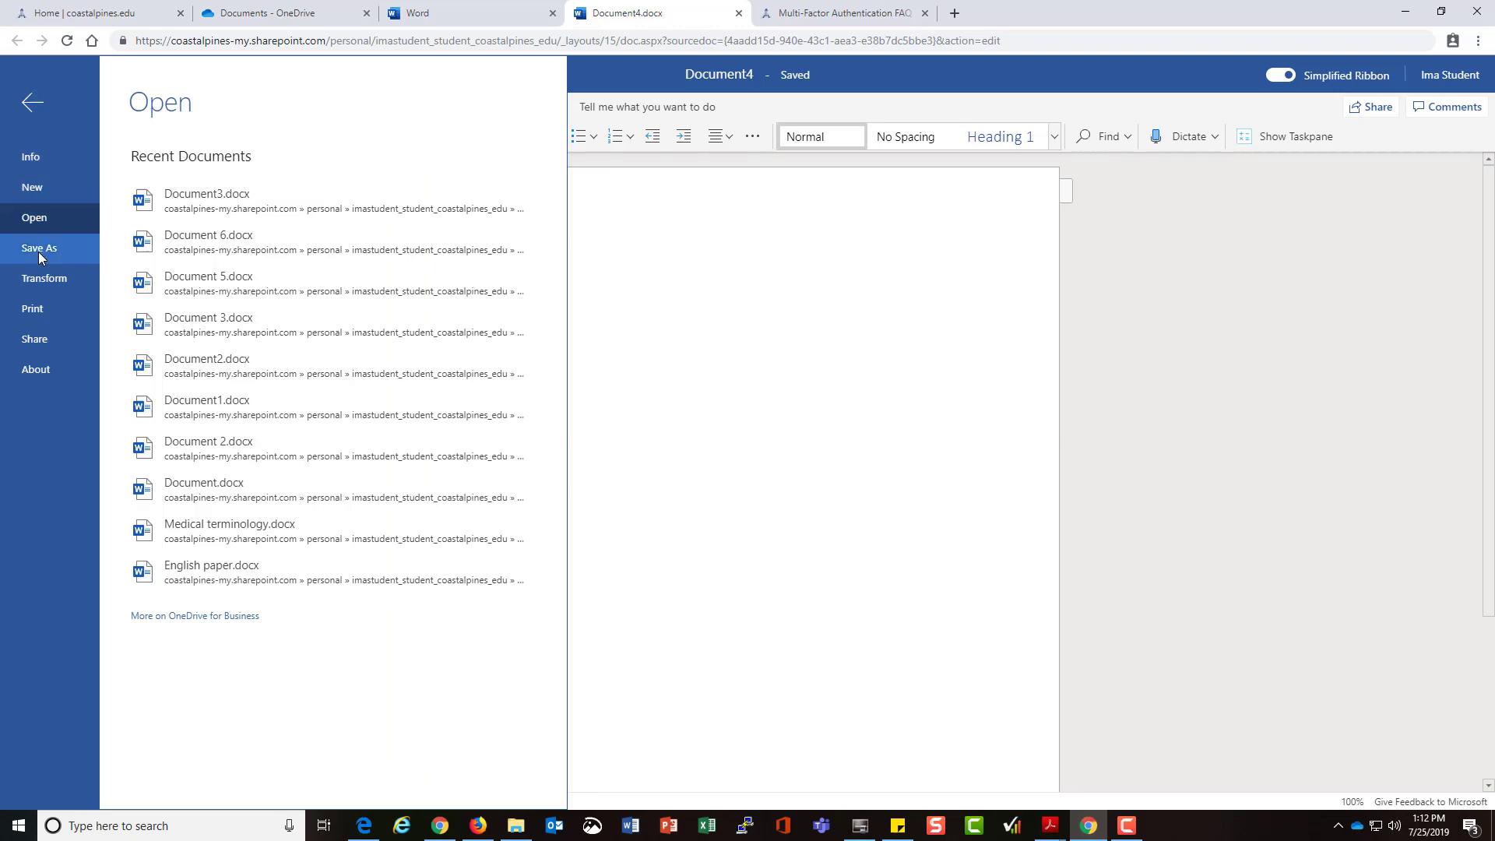
click(39, 251)
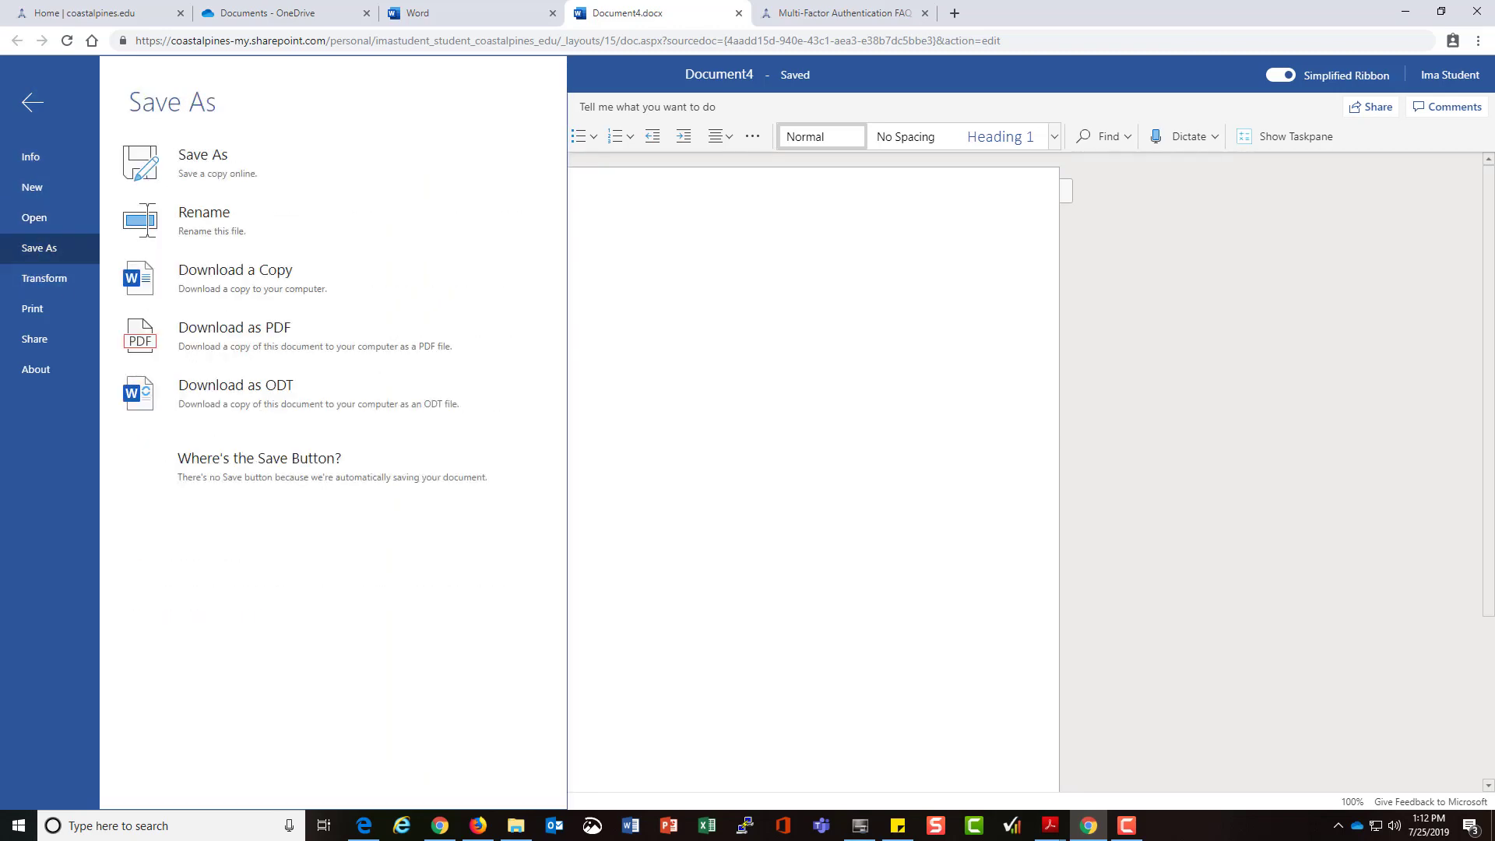
click(738, 12)
click(553, 12)
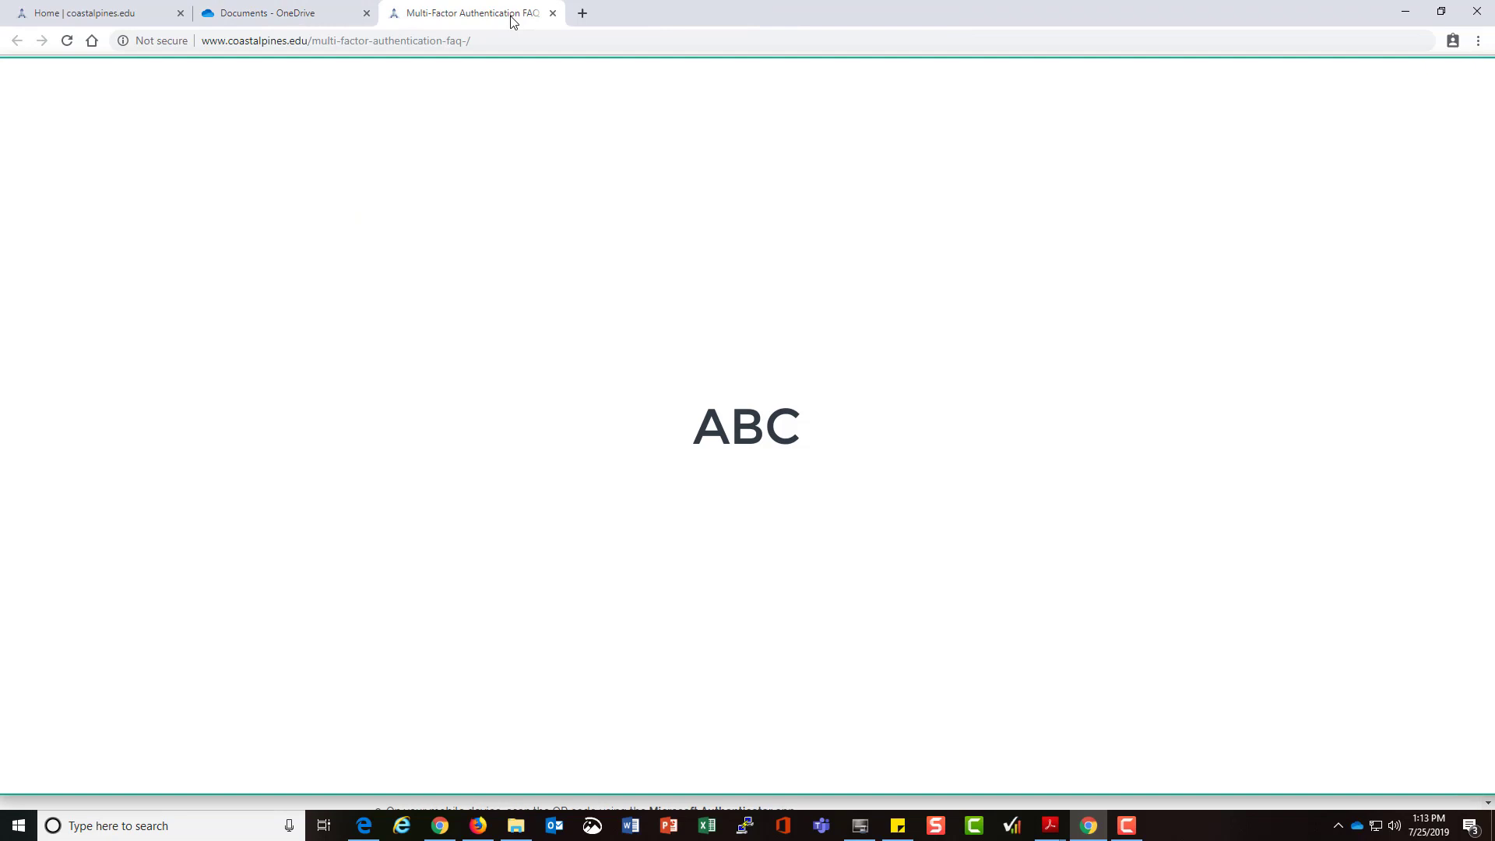
Return to OneDrive Files and dismiss the apps list, showing Document4.docx and Document3.docx on top
click(245, 16)
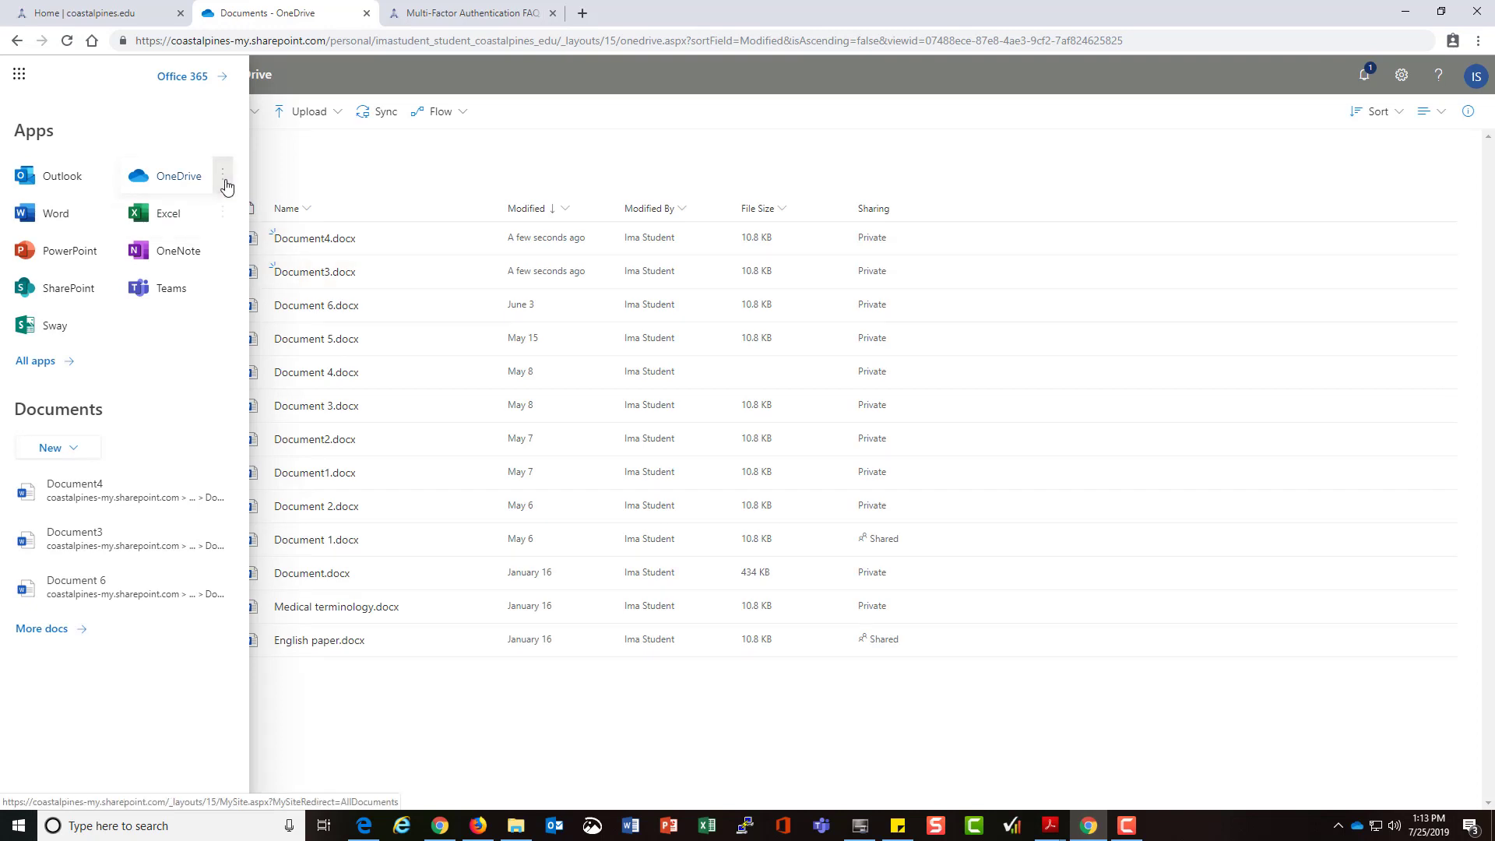
click(293, 166)
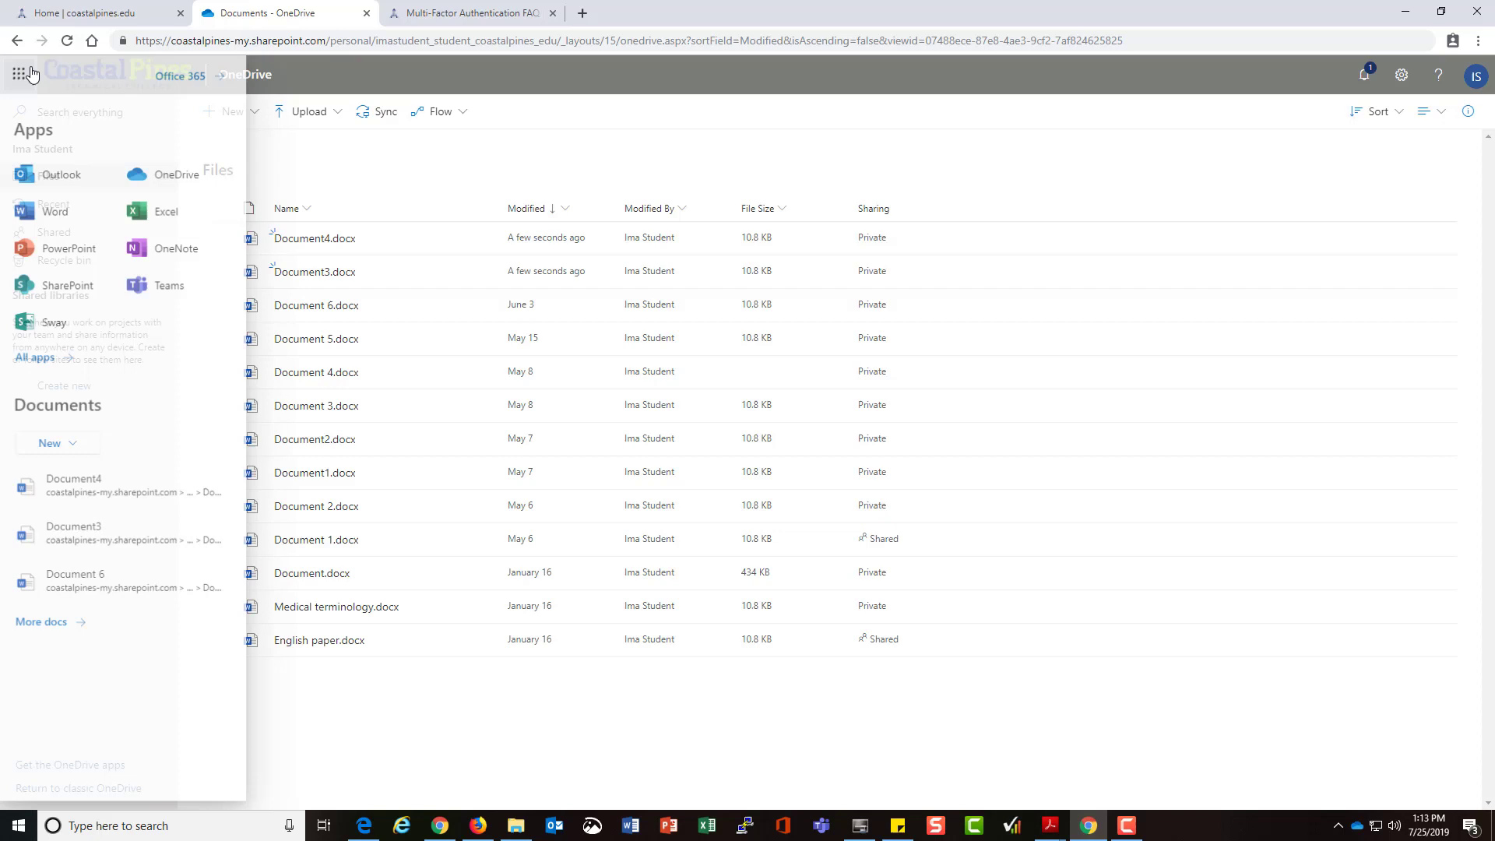
click(311, 183)
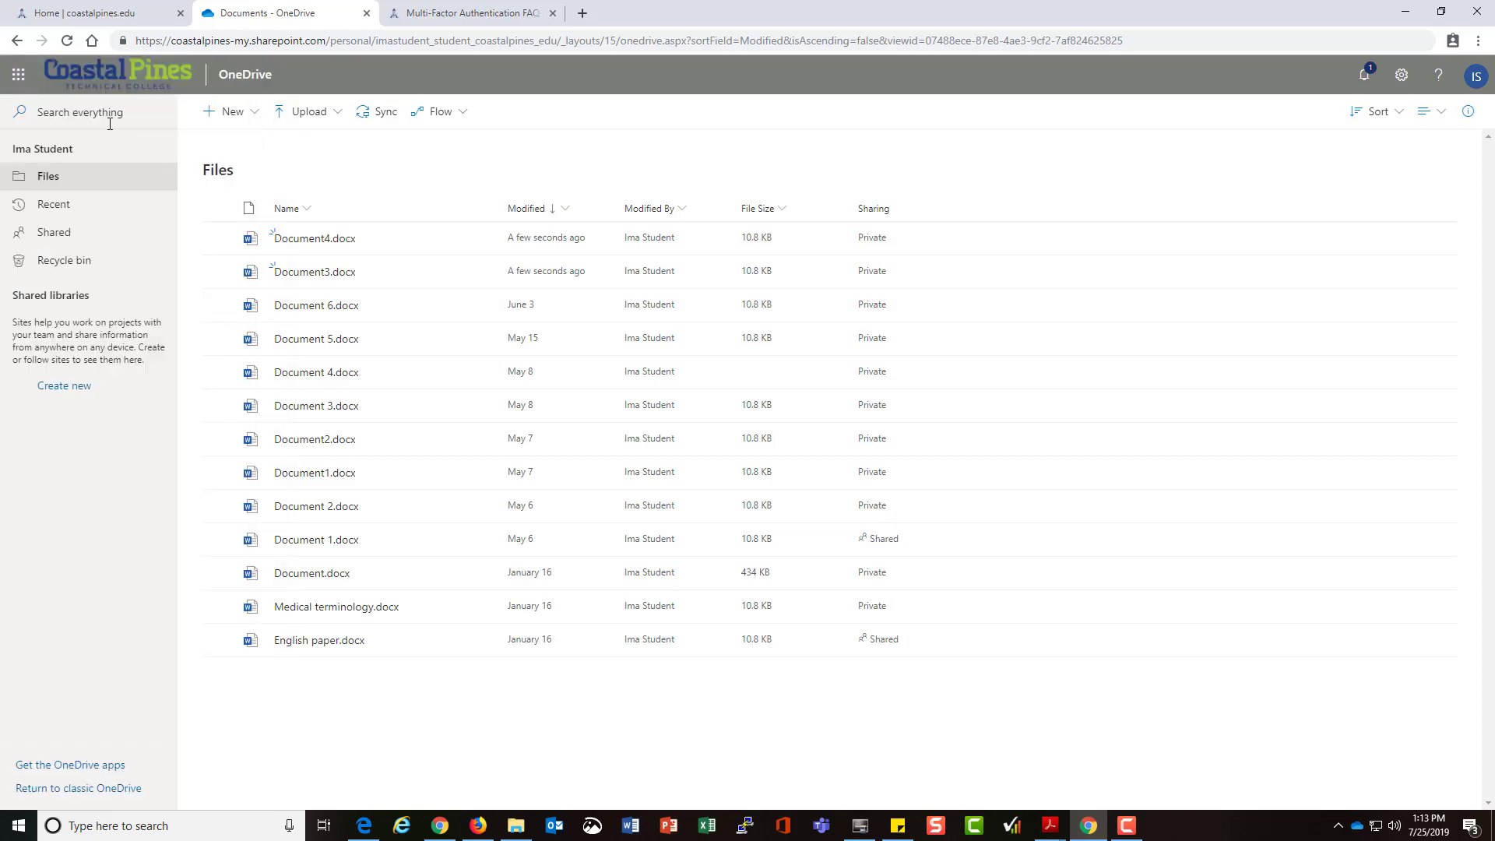